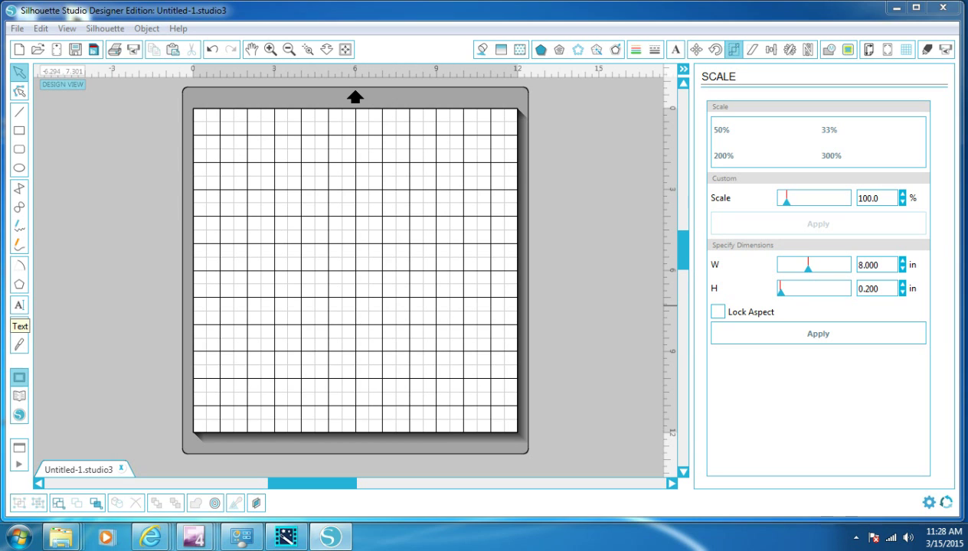
- Add the letter H as text on the cutting mat, slightly above and left of its centre
{"action": "left_click", "coordinate": [19, 305]}
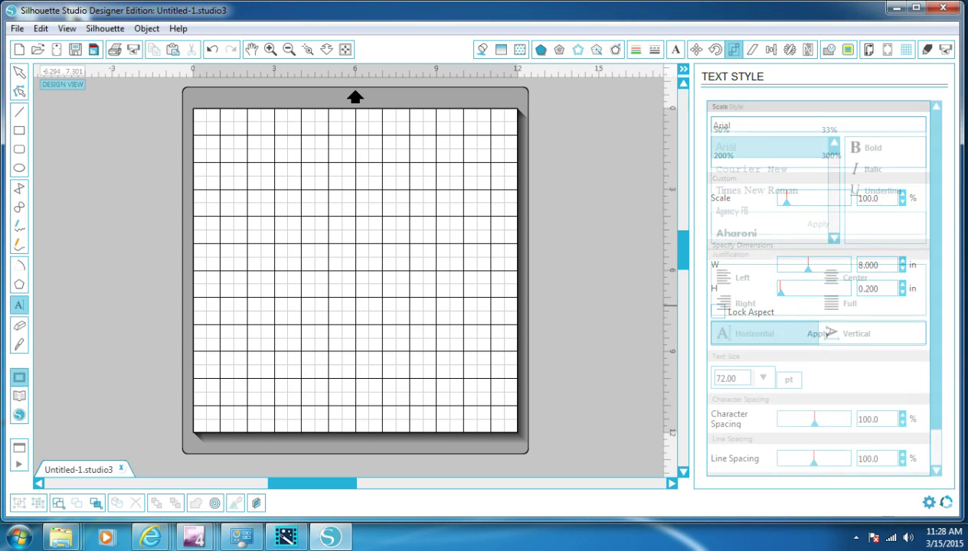
{"action": "left_click", "coordinate": [288, 238]}
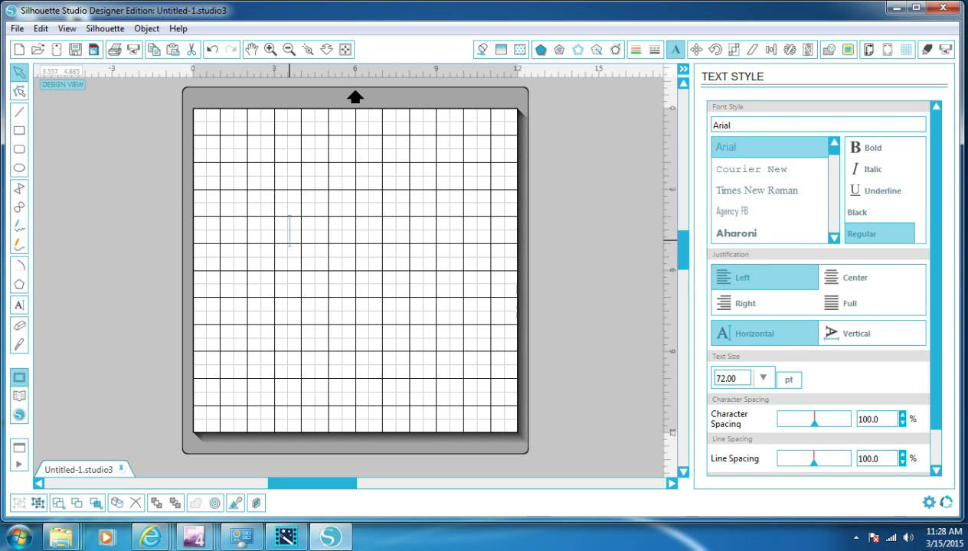
{"action": "type", "text": "H"}
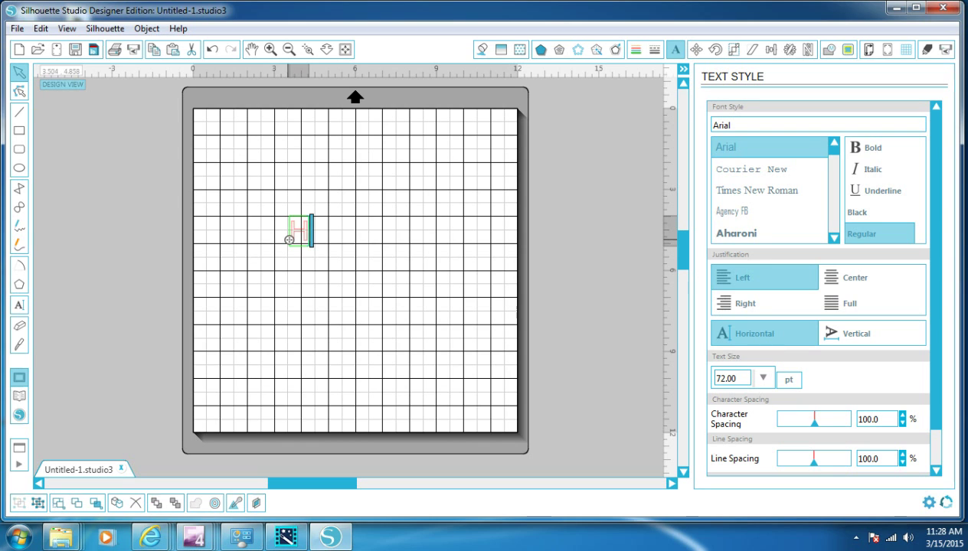
{"action": "left_click", "coordinate": [315, 273]}
- Enlarge the H proportionally to about 5 by 7.7 in and move it up onto the upper half of the mat
{"action": "left_click", "coordinate": [298, 243]}
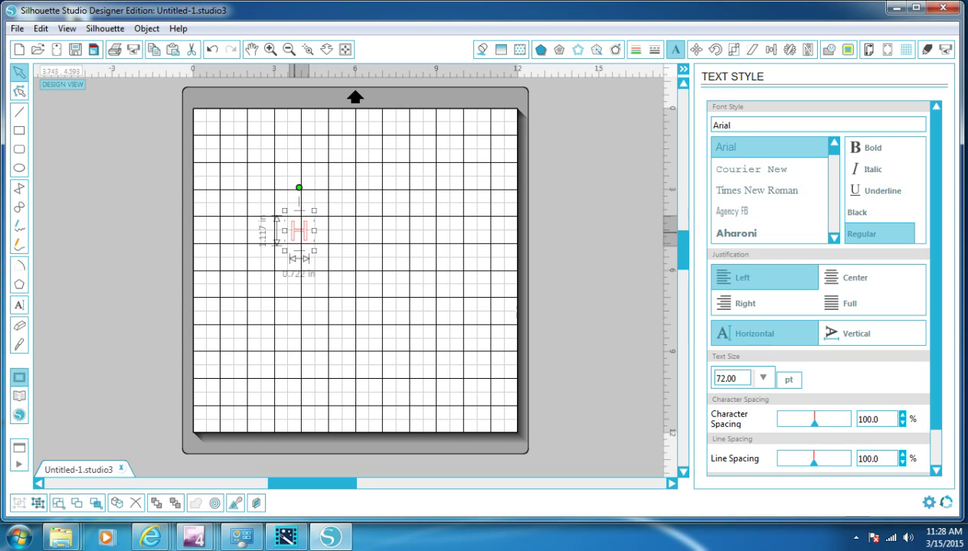
{"action": "left_click_drag", "start_coordinate": [314, 251], "coordinate": [429, 428]}
{"action": "left_click", "coordinate": [477, 392]}
{"action": "left_click", "coordinate": [393, 322]}
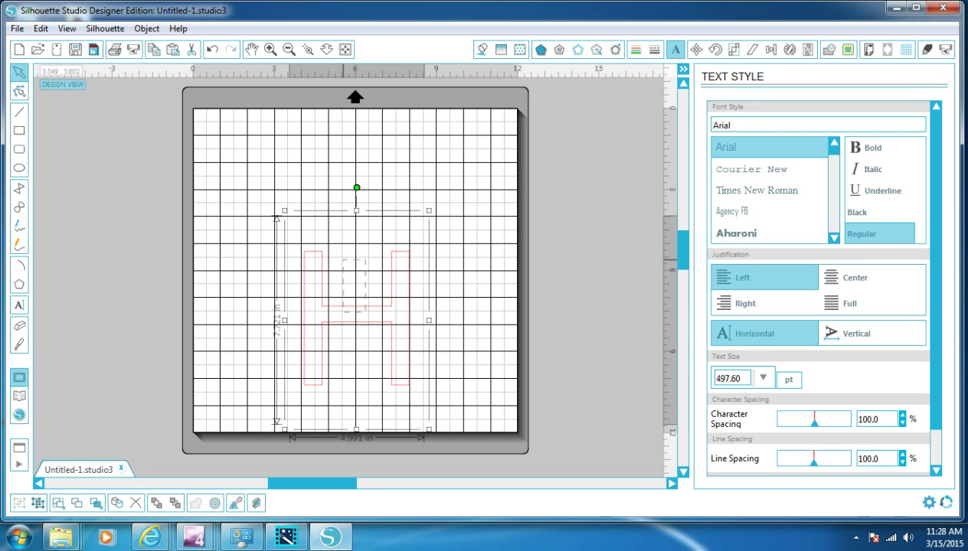
{"action": "left_click_drag", "start_coordinate": [354, 305], "coordinate": [334, 205]}
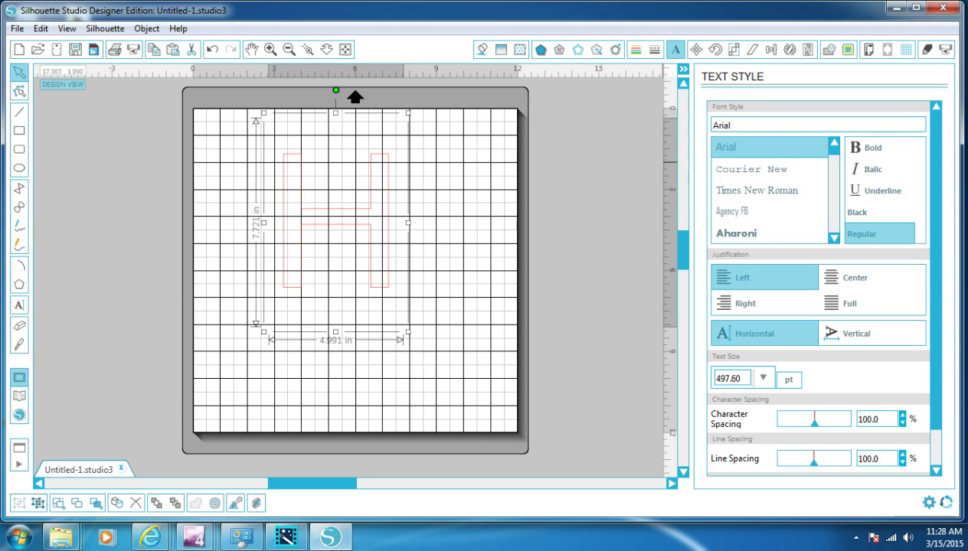
- Preview the H in other fonts, including Courier New, Andalus, Apex Lake and Argentina, and settle on Times New Roman
{"action": "left_click", "coordinate": [751, 170]}
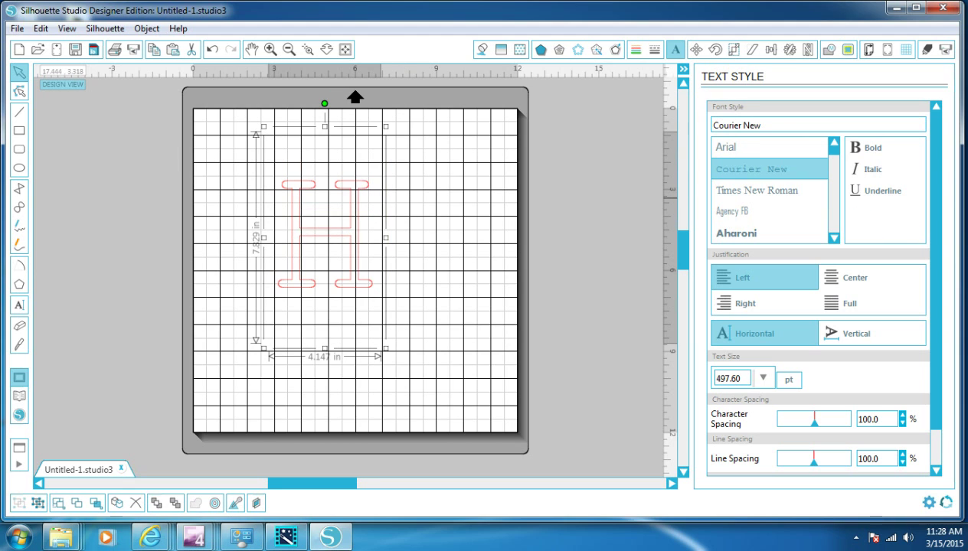
{"action": "left_click", "coordinate": [756, 191]}
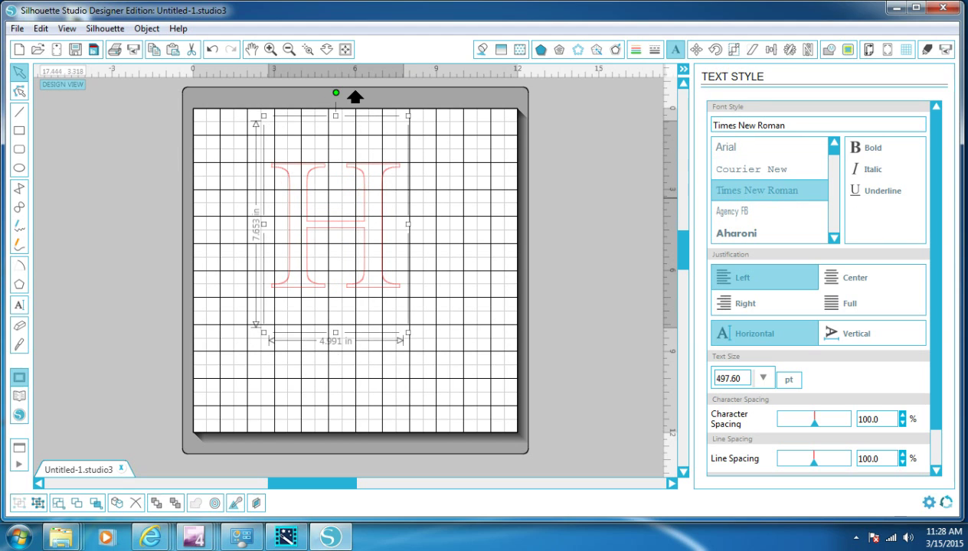
{"action": "key", "text": "Down"}
{"action": "key", "text": "Down"}
{"action": "key", "text": "Down"}
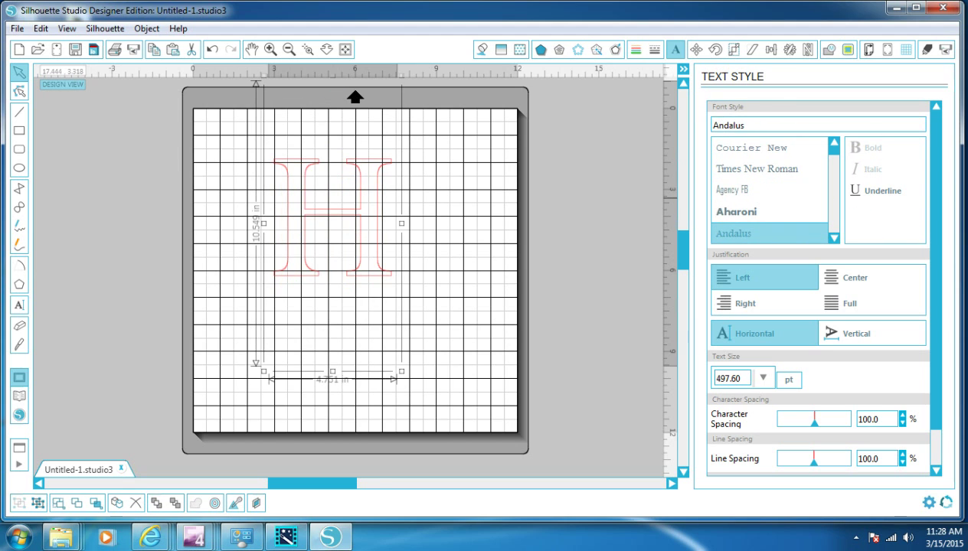
{"action": "key", "text": "Down"}
{"action": "key", "text": "Down"}
{"action": "key", "text": "Down"}
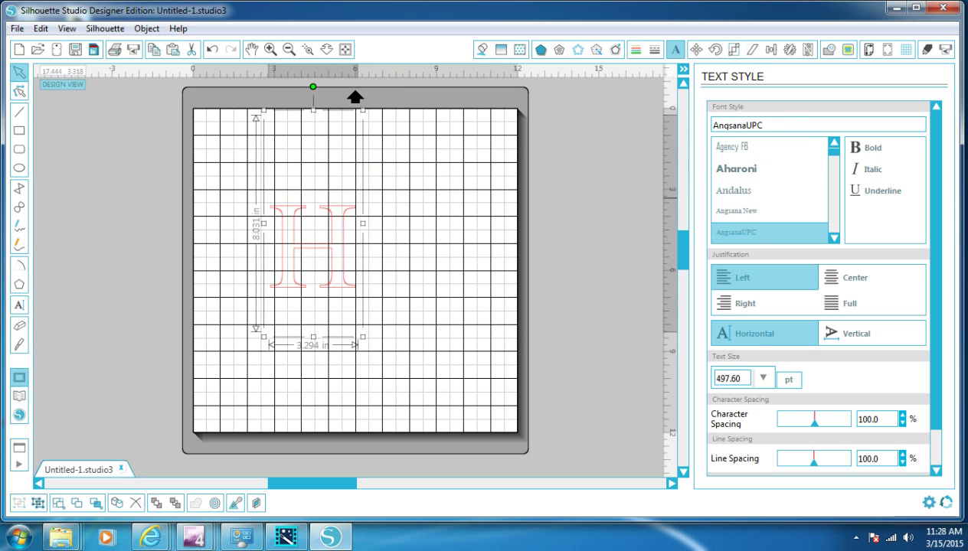
{"action": "key", "text": "Down"}
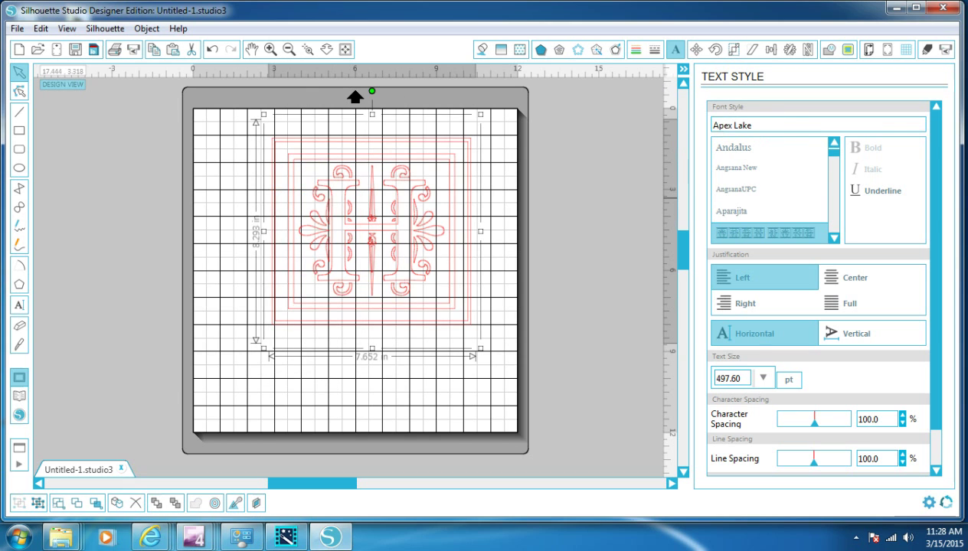
{"action": "key", "text": "Down"}
{"action": "key", "text": "Down"}
{"action": "key", "text": "Down"}
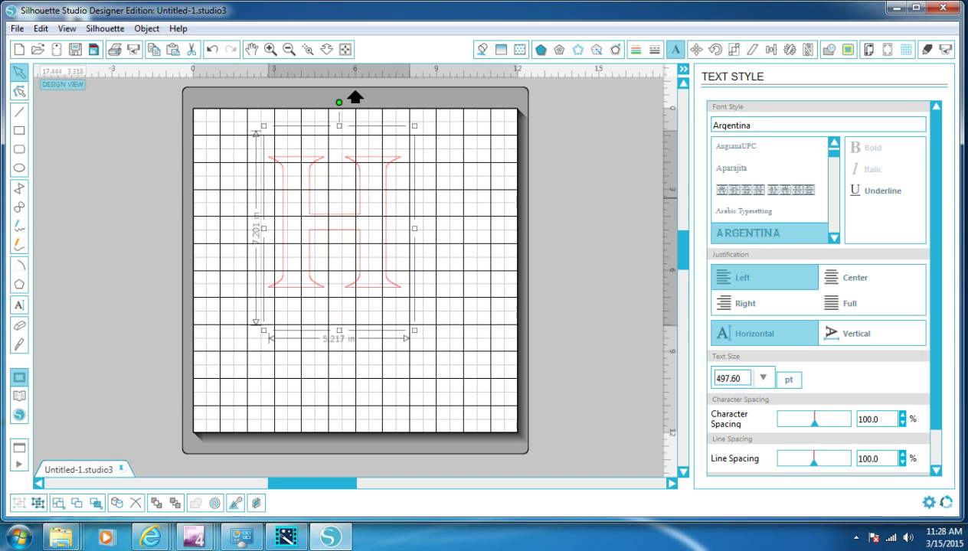
{"action": "key", "text": "Up"}
{"action": "key", "text": "Up"}
{"action": "key", "text": "Up"}
{"action": "key", "text": "Up"}
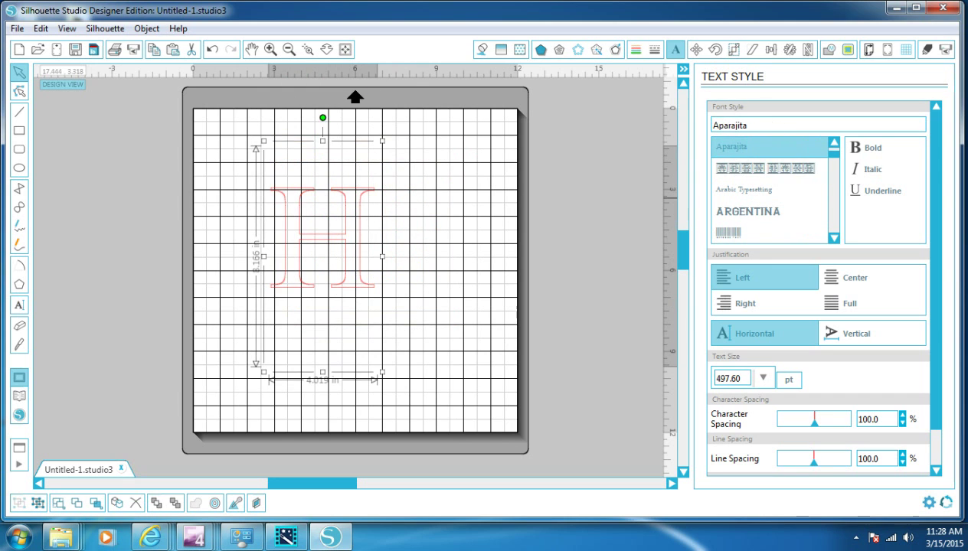
{"action": "key", "text": "Down"}
{"action": "key", "text": "Up"}
{"action": "key", "text": "Up"}
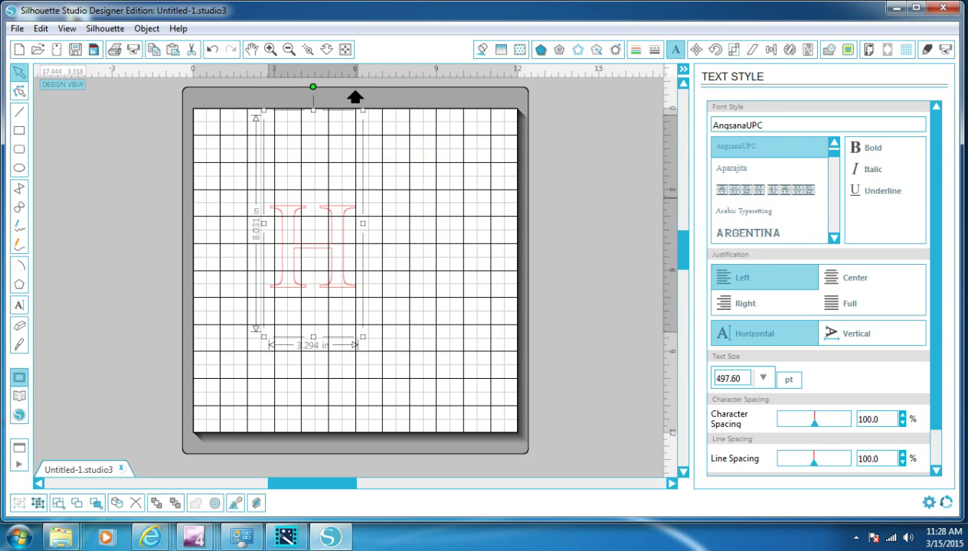
{"action": "key", "text": "Up"}
{"action": "key", "text": "Up"}
{"action": "key", "text": "Up"}
{"action": "key", "text": "Up"}
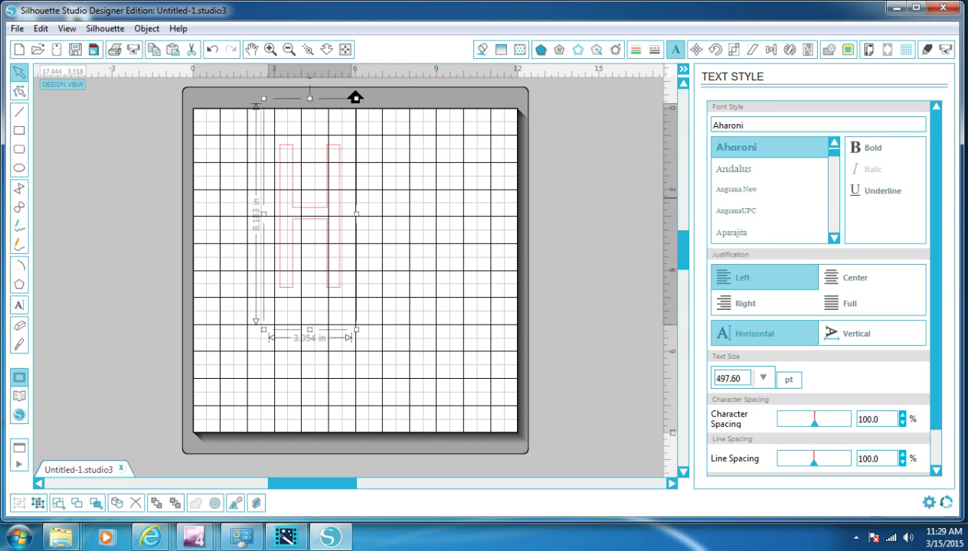
{"action": "key", "text": "Up"}
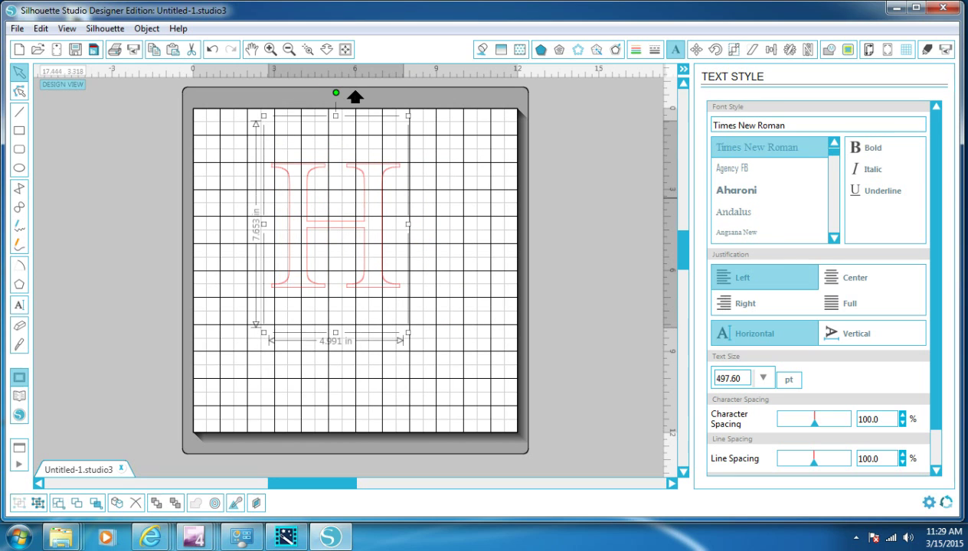
{"action": "key", "text": "Up"}
{"action": "key", "text": "Down"}
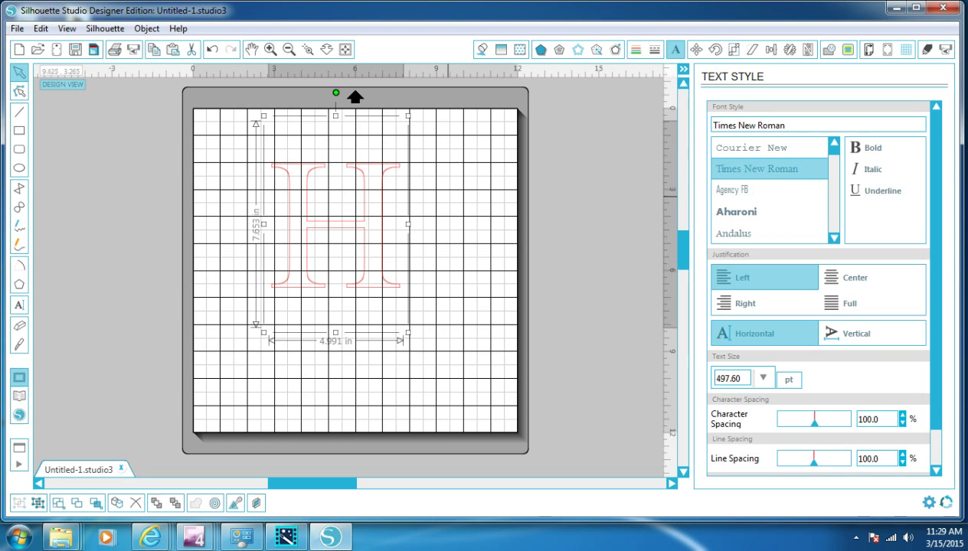
- Make the H a compound path and position it with its left and top edges about 3 in from the mat's edges
{"action": "left_click_drag", "start_coordinate": [329, 229], "coordinate": [310, 255]}
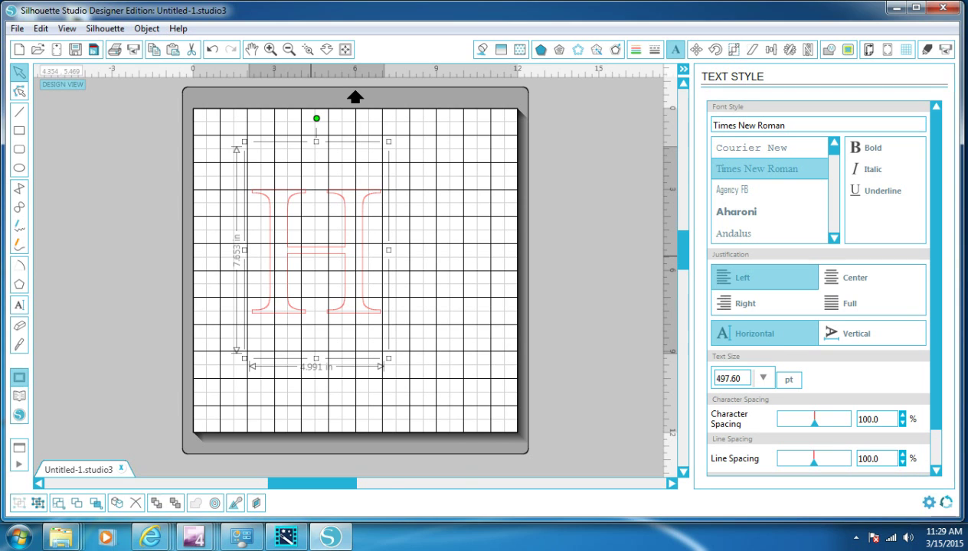
{"action": "right_click", "coordinate": [311, 153]}
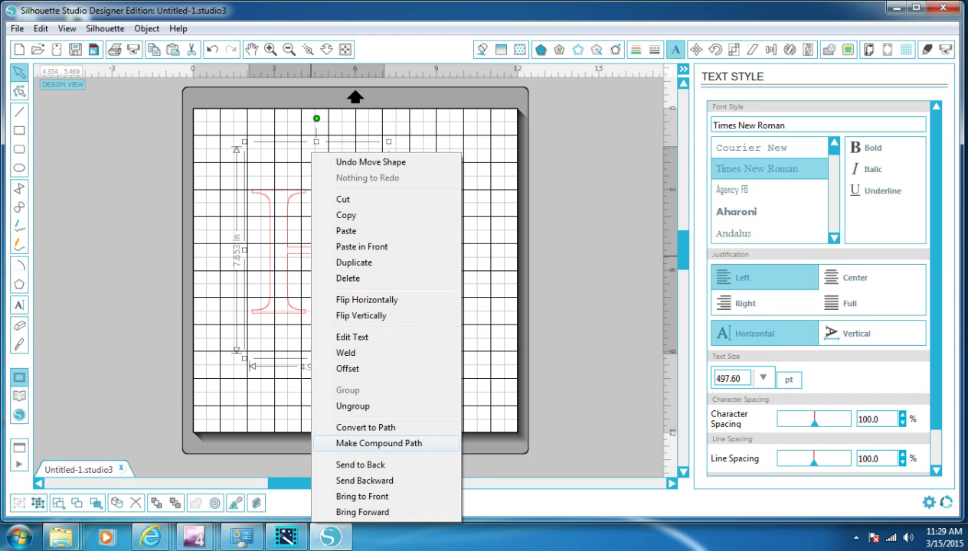
{"action": "left_click", "coordinate": [379, 443]}
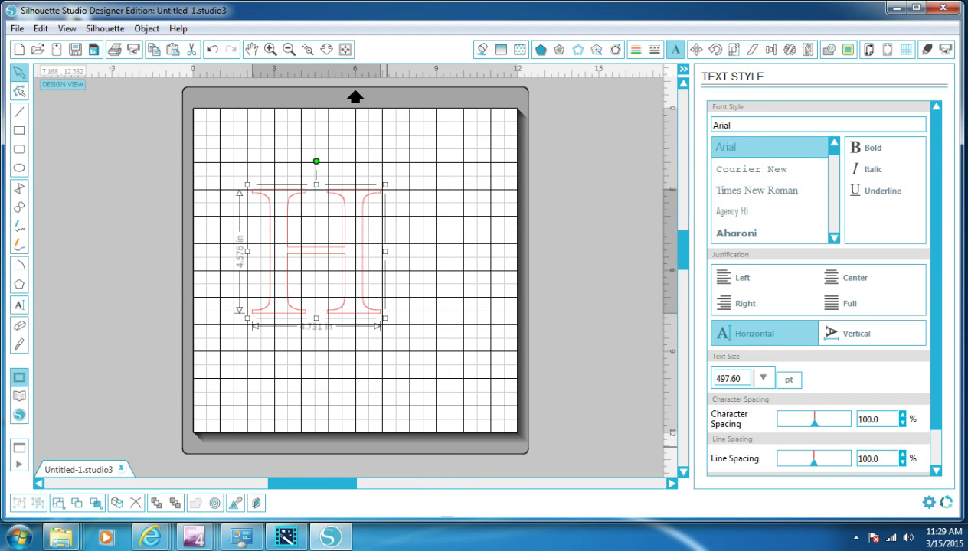
{"action": "left_click_drag", "start_coordinate": [348, 309], "coordinate": [371, 310]}
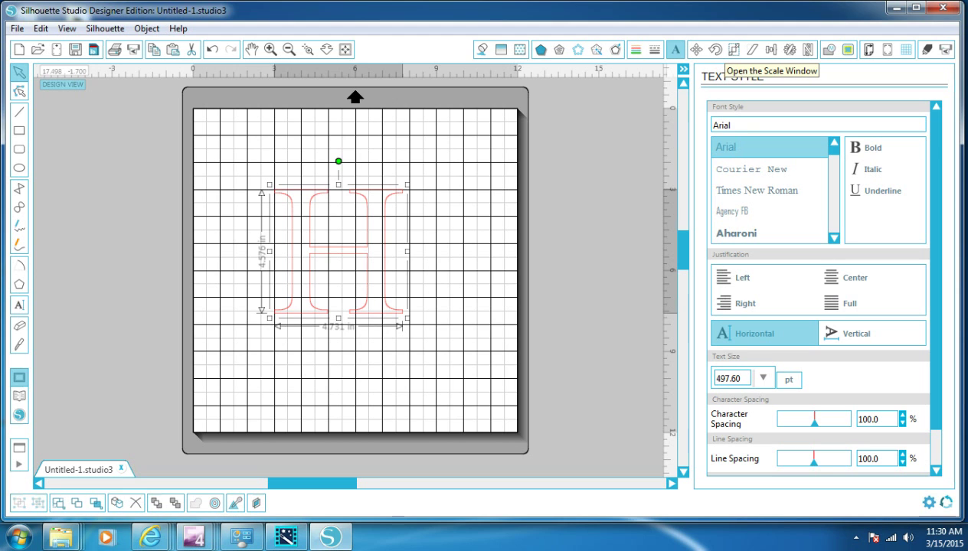
- Scale the H to a width of 10 in with the aspect ratio locked
{"action": "left_click", "coordinate": [734, 49]}
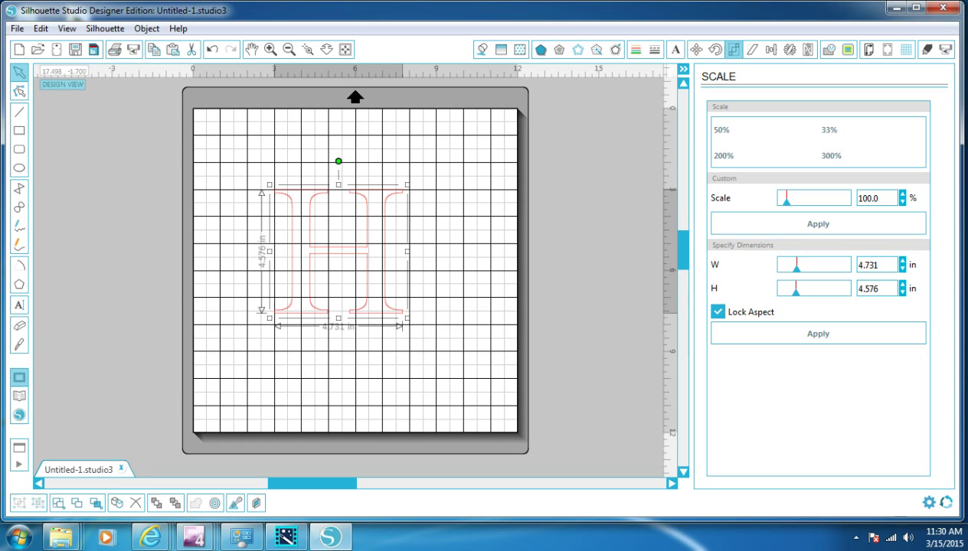
{"action": "left_click", "coordinate": [717, 312]}
{"action": "left_click", "coordinate": [718, 312]}
{"action": "left_click_drag", "start_coordinate": [879, 265], "coordinate": [854, 265]}
{"action": "type", "text": "10."}
{"action": "key", "text": "Return"}
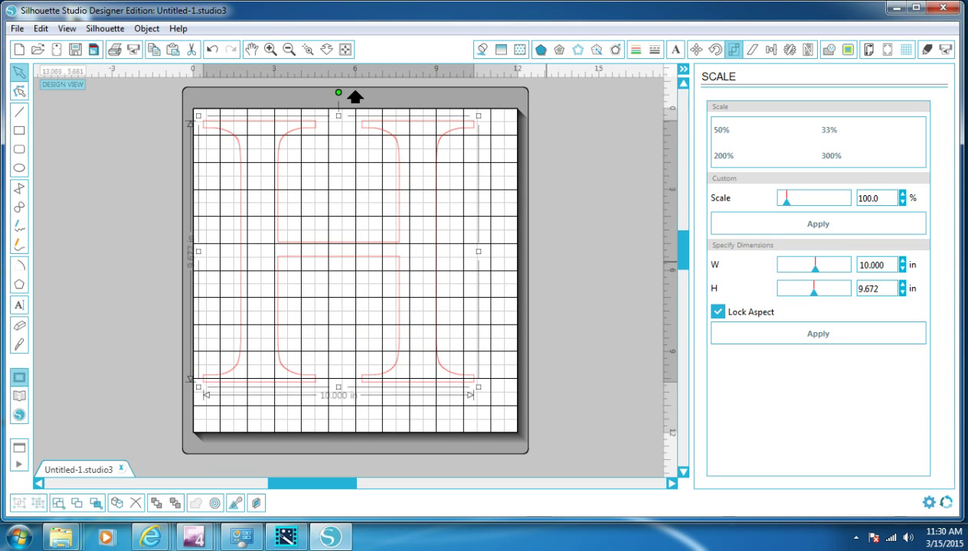
- Centre the enlarged H on the mat, with its sides 1 in from the left and right mat edges
{"action": "left_click_drag", "start_coordinate": [359, 257], "coordinate": [376, 279]}
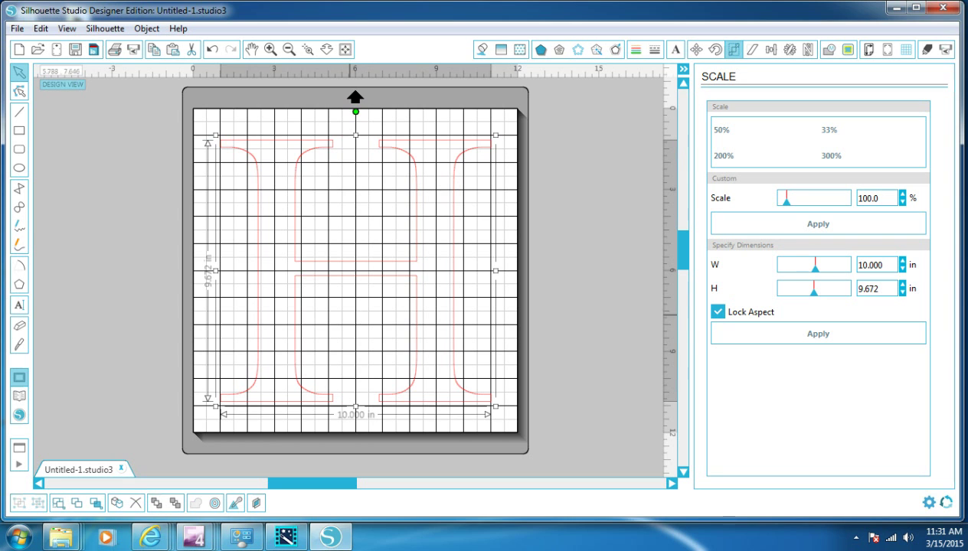
{"action": "mouse_move", "coordinate": [364, 271]}
{"action": "left_mouse_down"}
{"action": "mouse_move", "coordinate": [379, 272]}
{"action": "mouse_move", "coordinate": [351, 272]}
{"action": "left_mouse_up"}
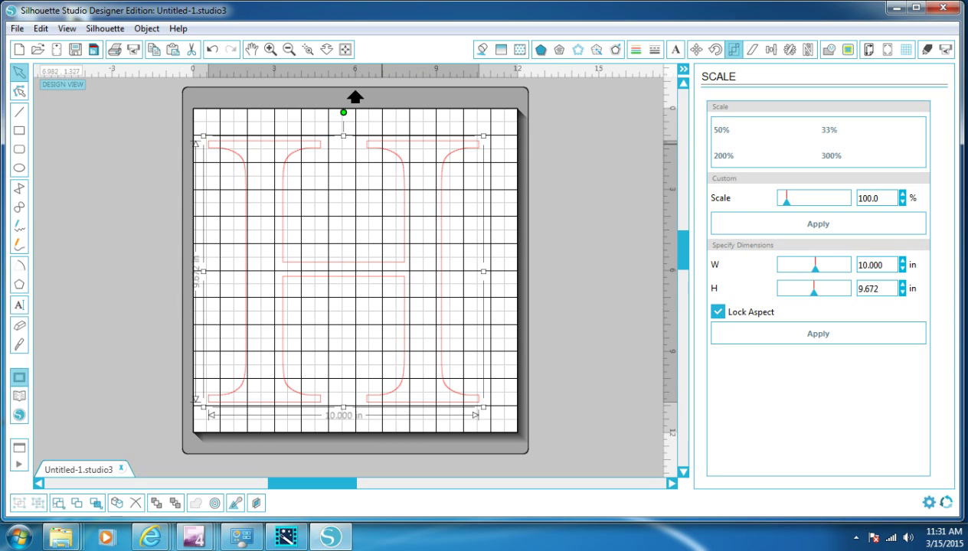
{"action": "left_click_drag", "start_coordinate": [381, 144], "coordinate": [386, 146]}
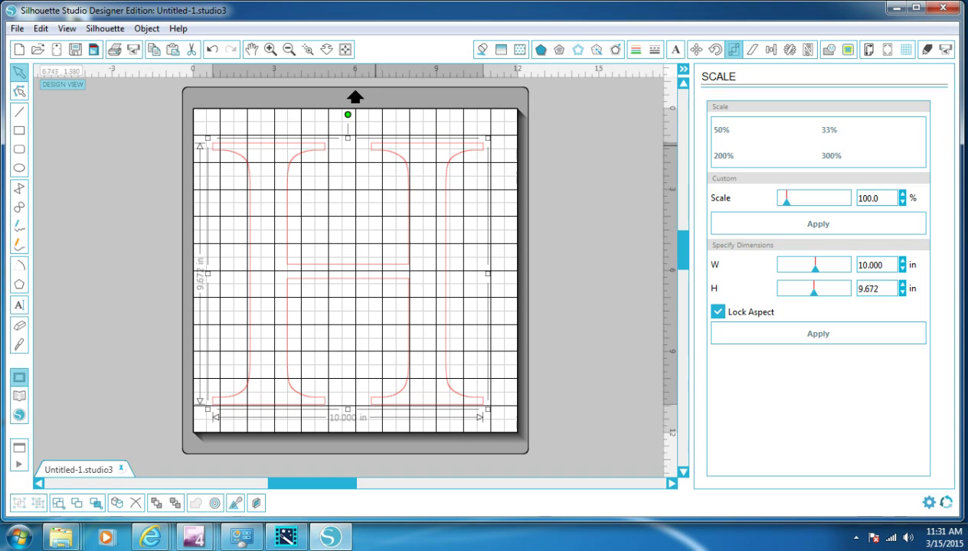
{"action": "left_click_drag", "start_coordinate": [374, 145], "coordinate": [382, 143]}
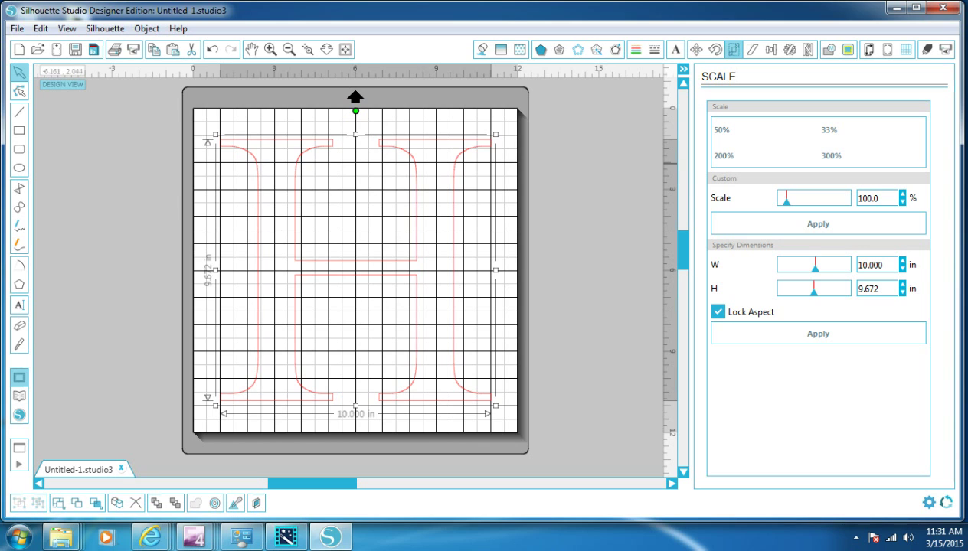
- Draw four small ellipses marking the midpoints of the H's left, right, top and bottom sides
{"action": "left_click", "coordinate": [19, 168]}
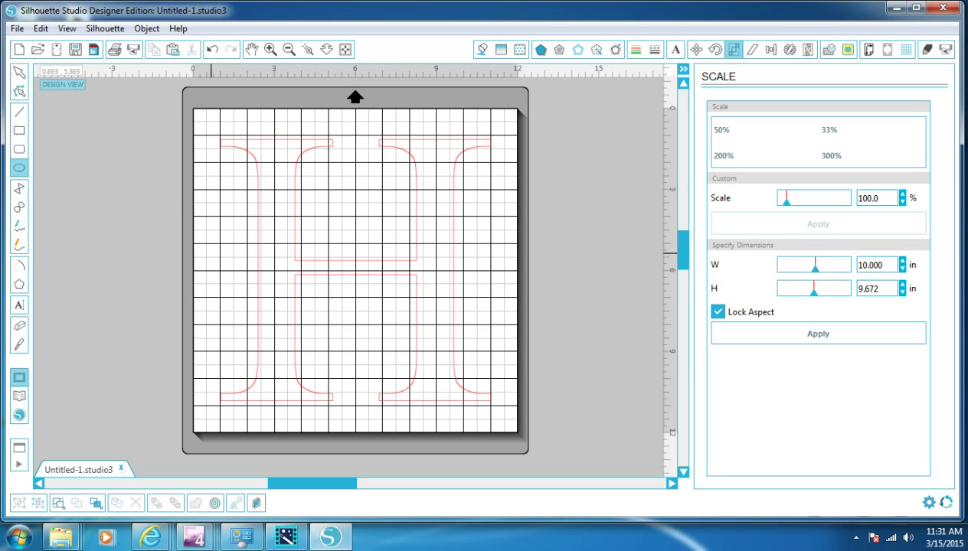
{"action": "left_click_drag", "start_coordinate": [210, 254], "coordinate": [233, 292]}
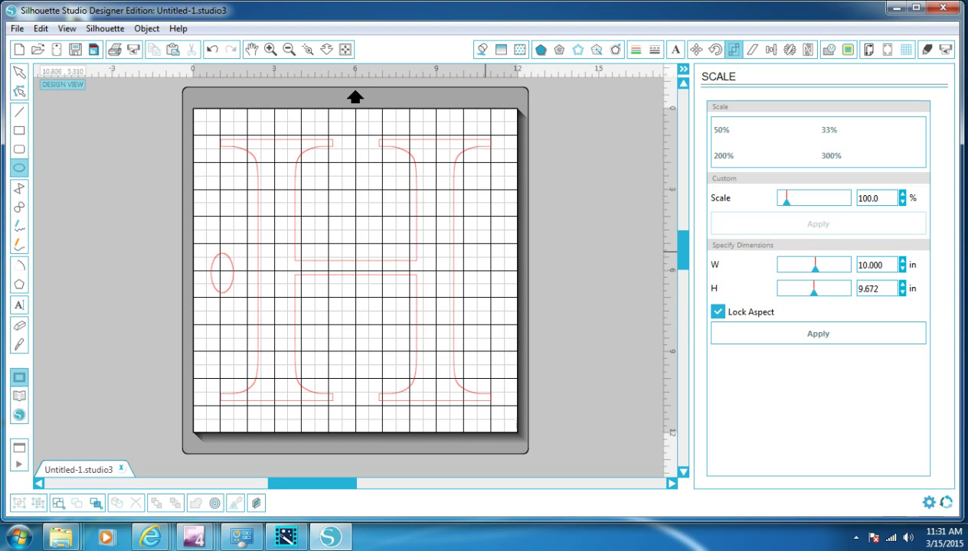
{"action": "mouse_move", "coordinate": [487, 253]}
{"action": "left_mouse_down"}
{"action": "mouse_move", "coordinate": [504, 262]}
{"action": "mouse_move", "coordinate": [501, 290]}
{"action": "left_mouse_up"}
{"action": "left_click_drag", "start_coordinate": [350, 121], "coordinate": [365, 151]}
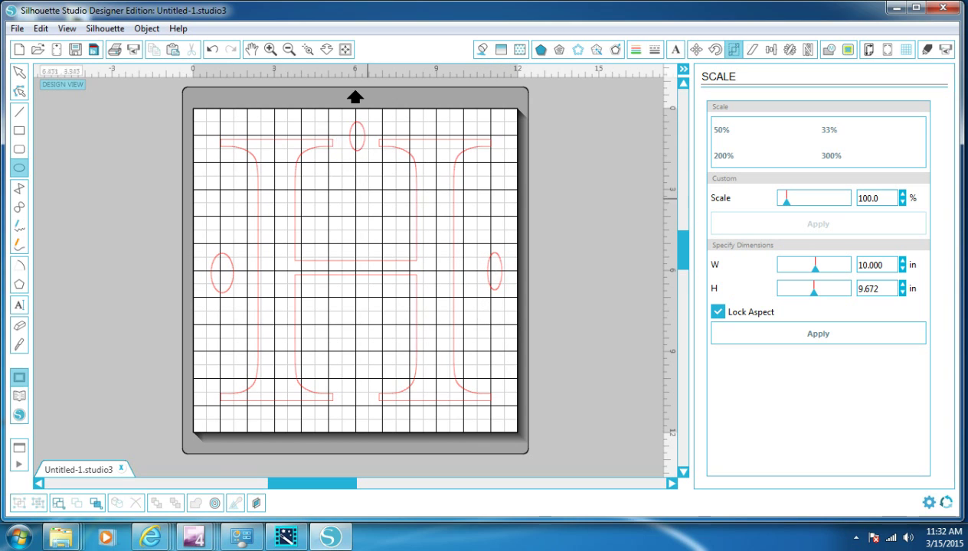
{"action": "left_click_drag", "start_coordinate": [349, 389], "coordinate": [368, 422]}
{"action": "left_click", "coordinate": [20, 71]}
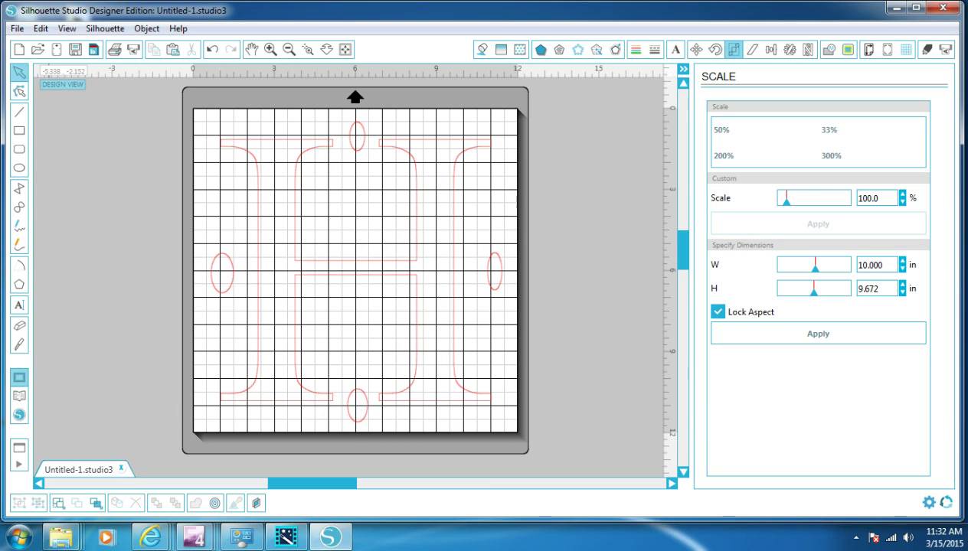
- Delete the ellipses at the top, right and bottom of the H
{"action": "key", "text": "ctrl+a"}
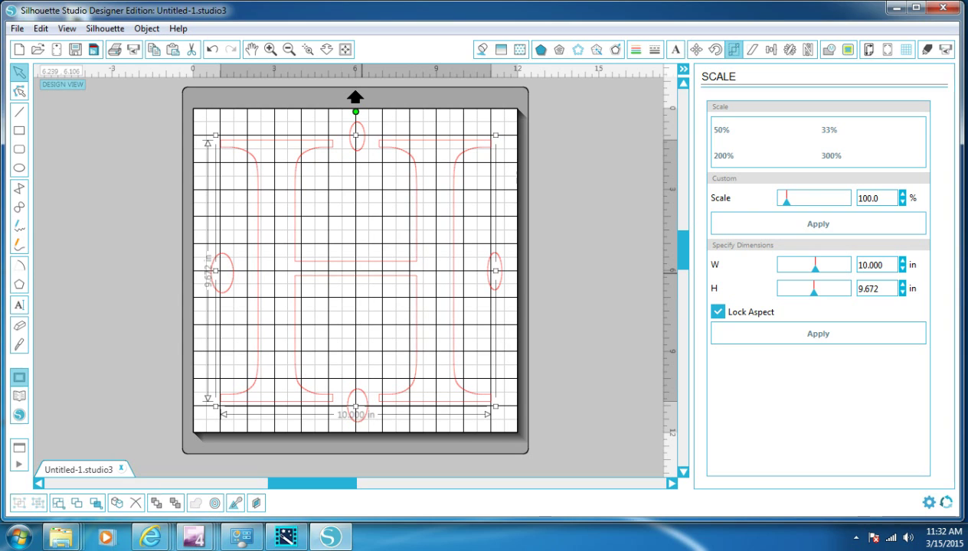
{"action": "left_click", "coordinate": [175, 159]}
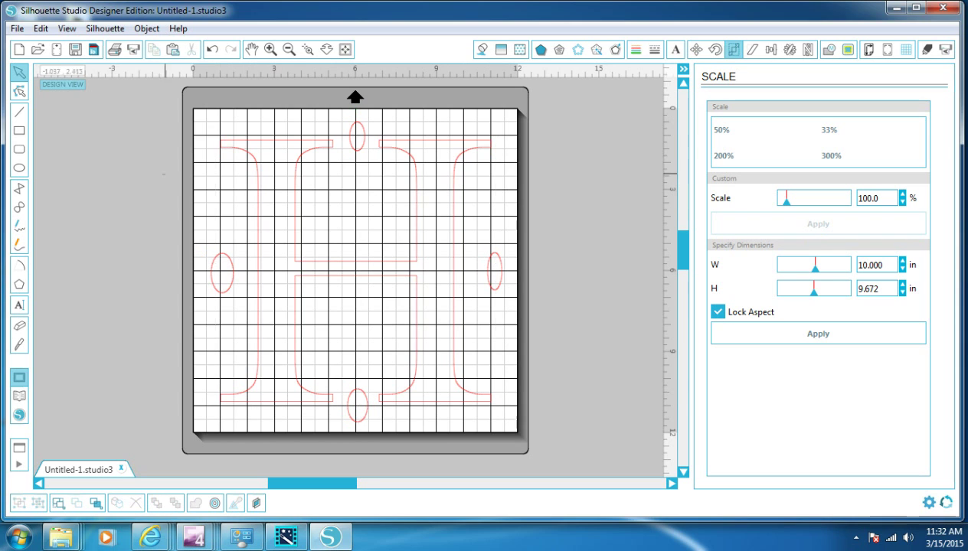
{"action": "left_click", "coordinate": [351, 146]}
{"action": "key", "text": "Delete"}
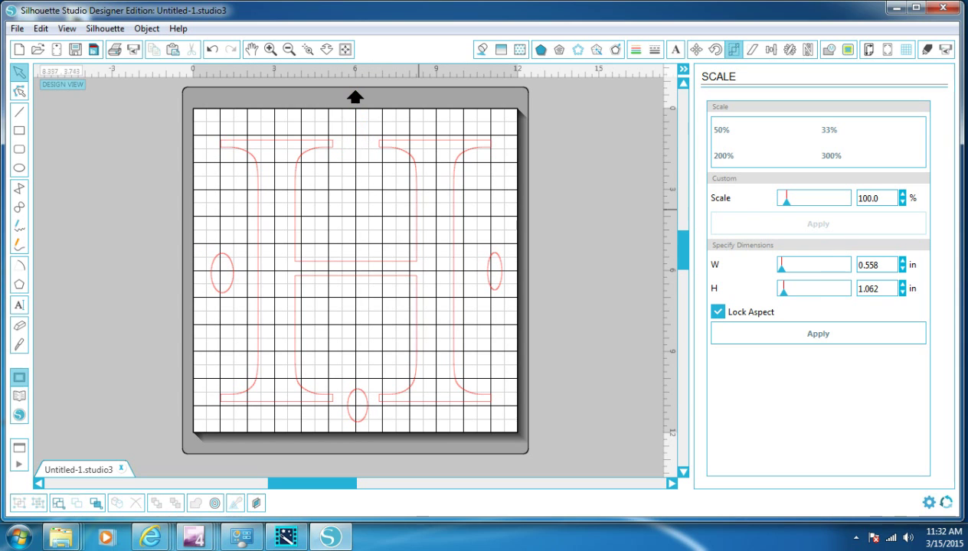
{"action": "left_click", "coordinate": [491, 282]}
{"action": "key", "text": "Delete"}
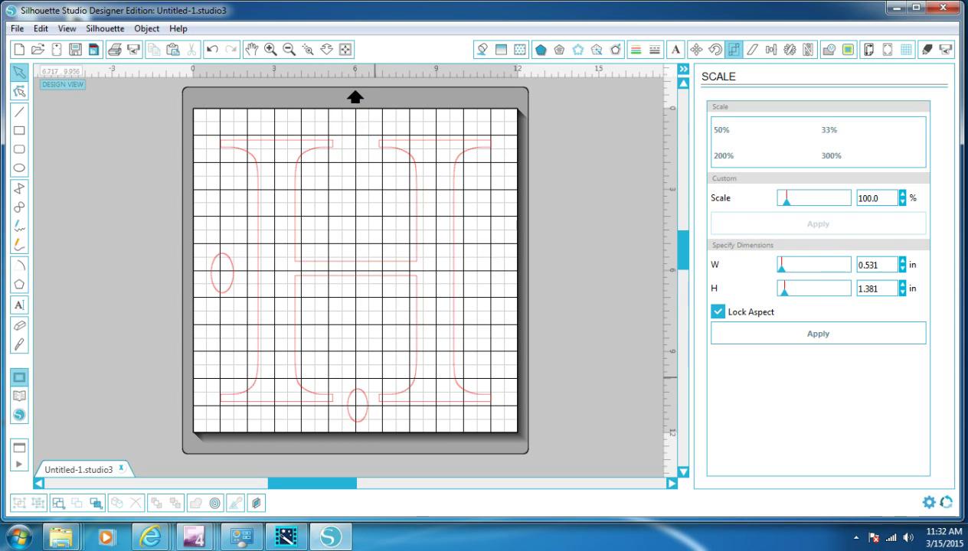
{"action": "left_click", "coordinate": [368, 402]}
{"action": "key", "text": "Delete"}
- Move the remaining ellipse to the centre of the H's crossbar to mark the middle, and delete it
{"action": "left_click", "coordinate": [222, 272]}
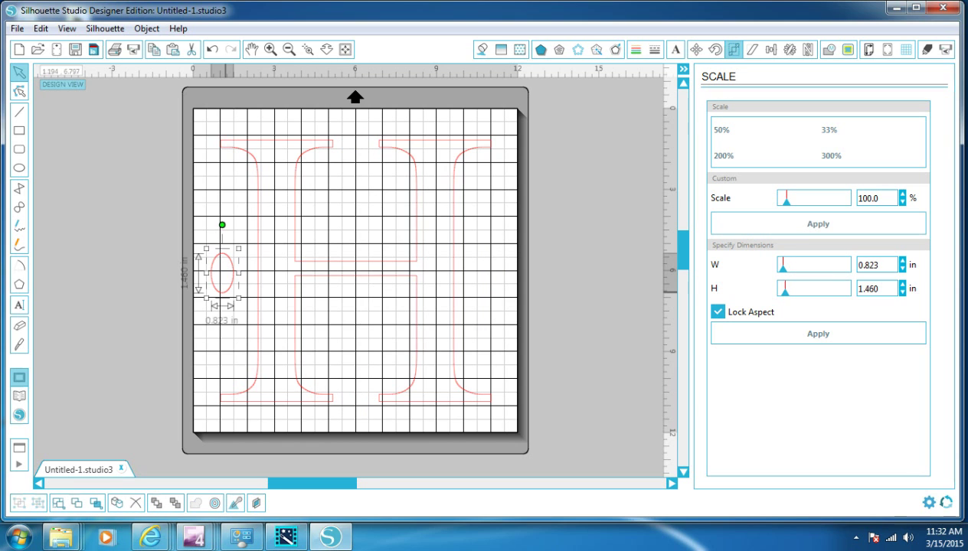
{"action": "left_click_drag", "start_coordinate": [222, 271], "coordinate": [360, 288]}
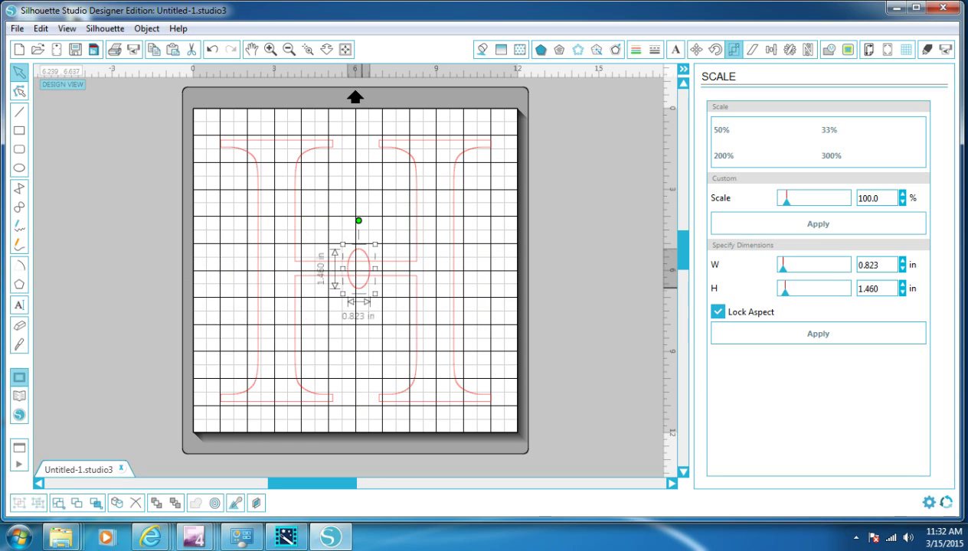
{"action": "left_click", "coordinate": [398, 268]}
{"action": "key", "text": "ctrl+a"}
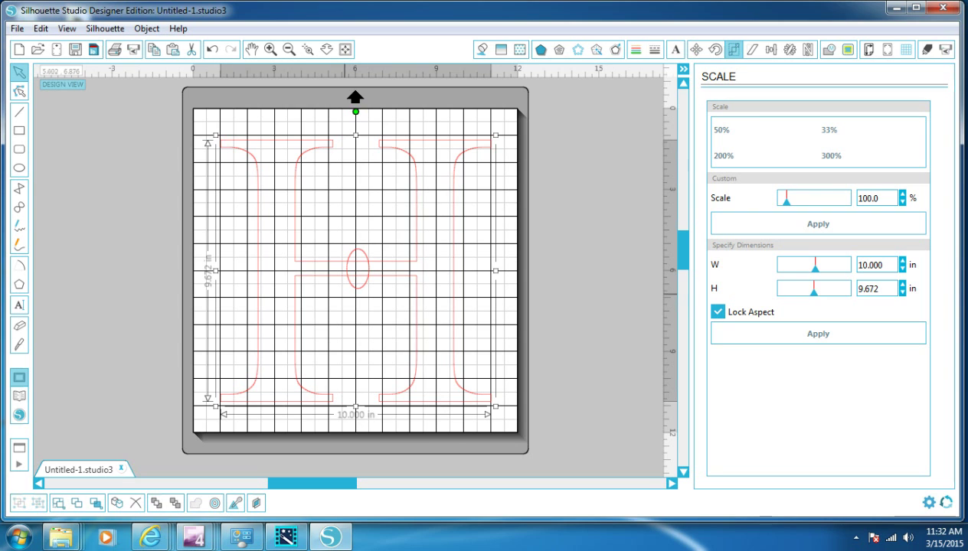
{"action": "left_click", "coordinate": [358, 288]}
{"action": "key", "text": "Delete"}
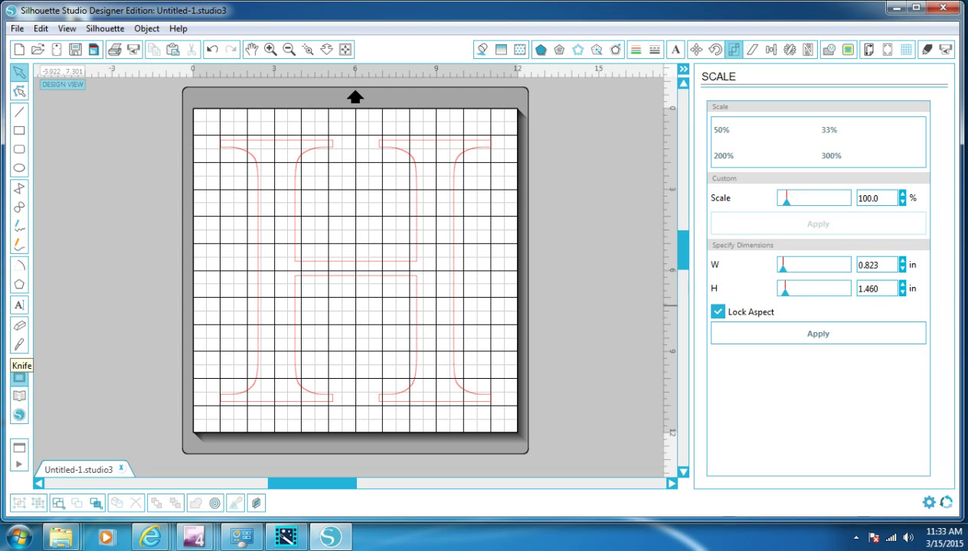
- Cut the H in two with a straight, solid knife line running horizontally through the crossbar at the mat's 6 in gridline
{"action": "left_click", "coordinate": [20, 345]}
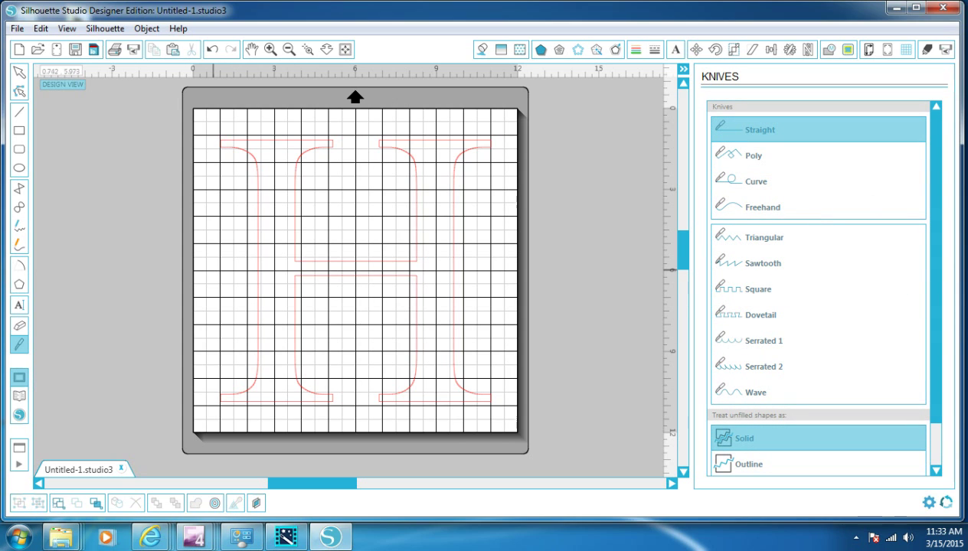
{"action": "left_click_drag", "start_coordinate": [212, 270], "coordinate": [507, 271]}
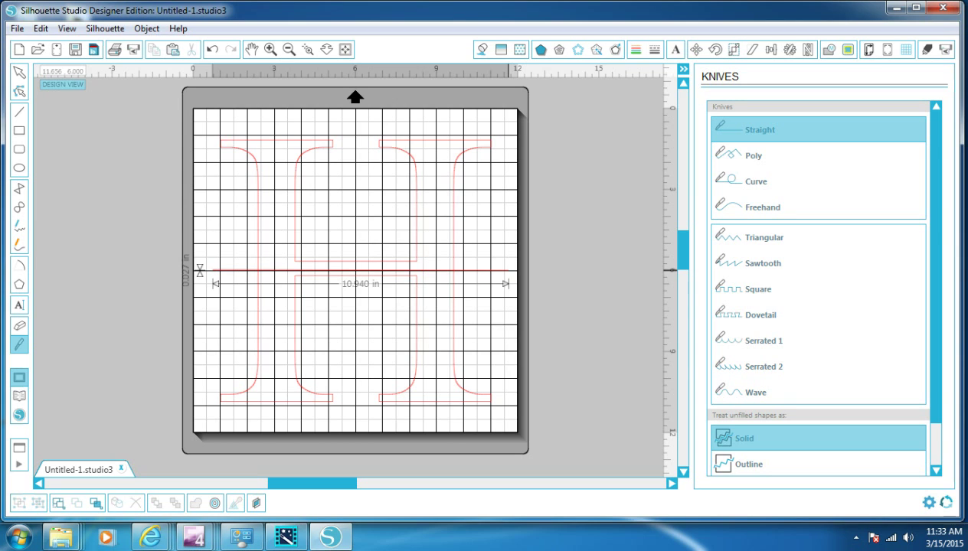
{"action": "left_click_drag", "start_coordinate": [508, 271], "coordinate": [508, 270]}
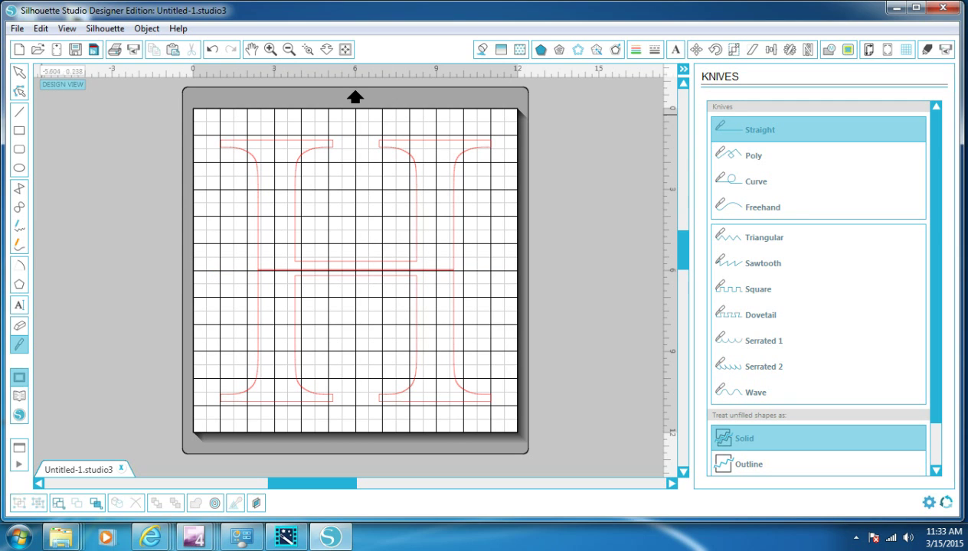
- Move the lower half of the split H down about 1 in, away from the upper half
{"action": "left_click", "coordinate": [19, 71]}
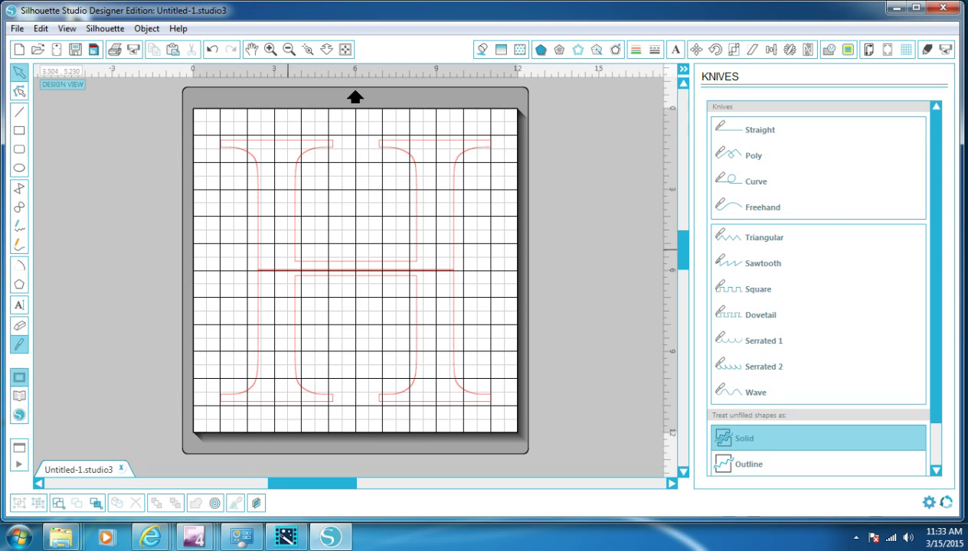
{"action": "left_click", "coordinate": [295, 257]}
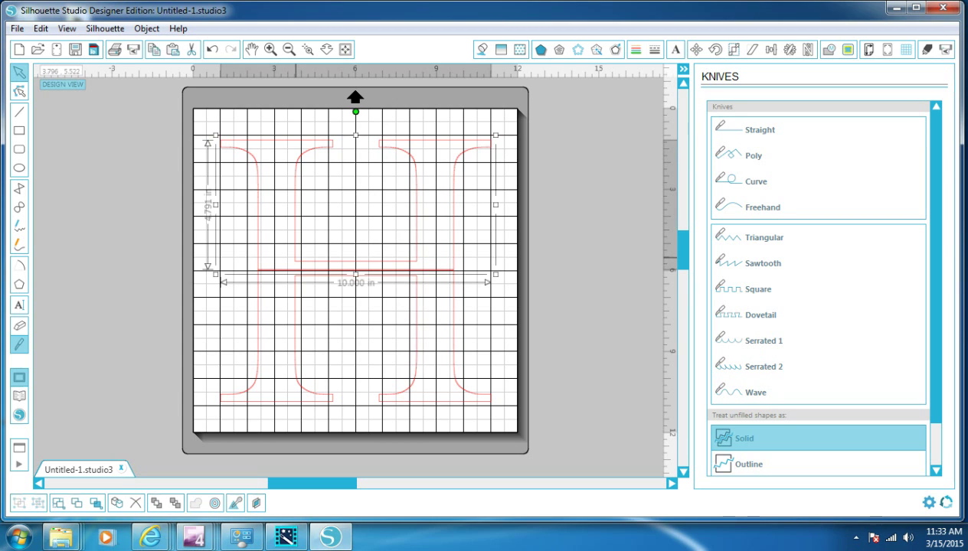
{"action": "left_click", "coordinate": [293, 306]}
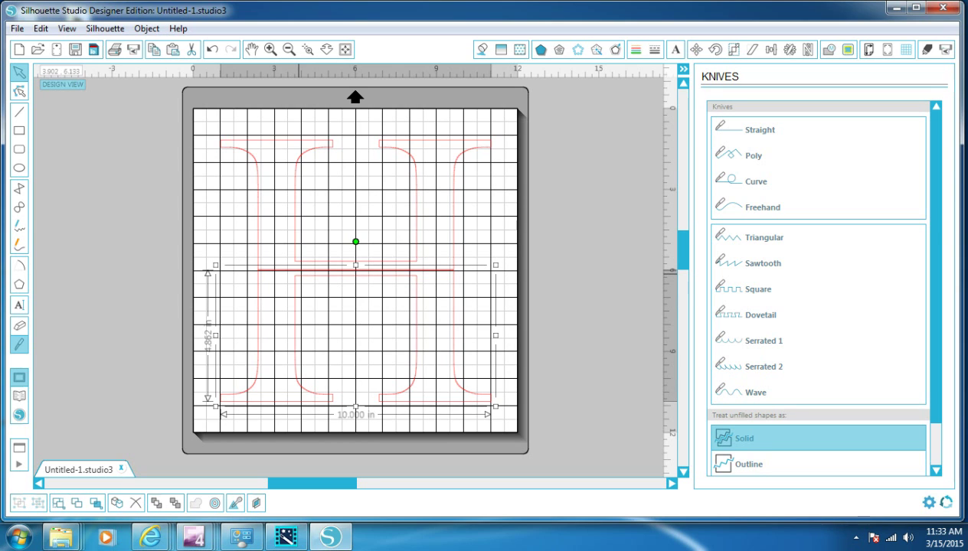
{"action": "left_click_drag", "start_coordinate": [297, 274], "coordinate": [298, 301]}
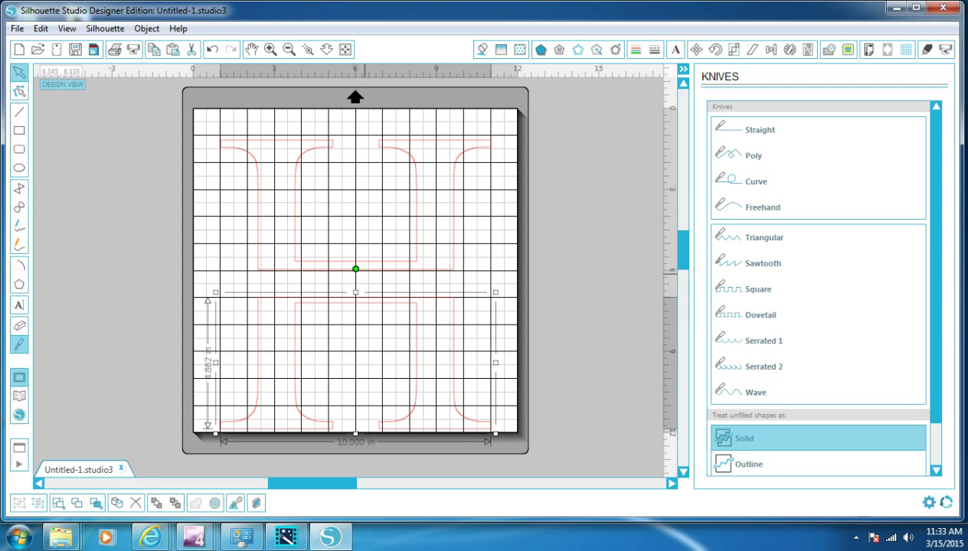
- Select the upper and lower halves of the H in turn to check that they are separate shapes
{"action": "left_click", "coordinate": [365, 270]}
{"action": "left_click", "coordinate": [358, 301]}
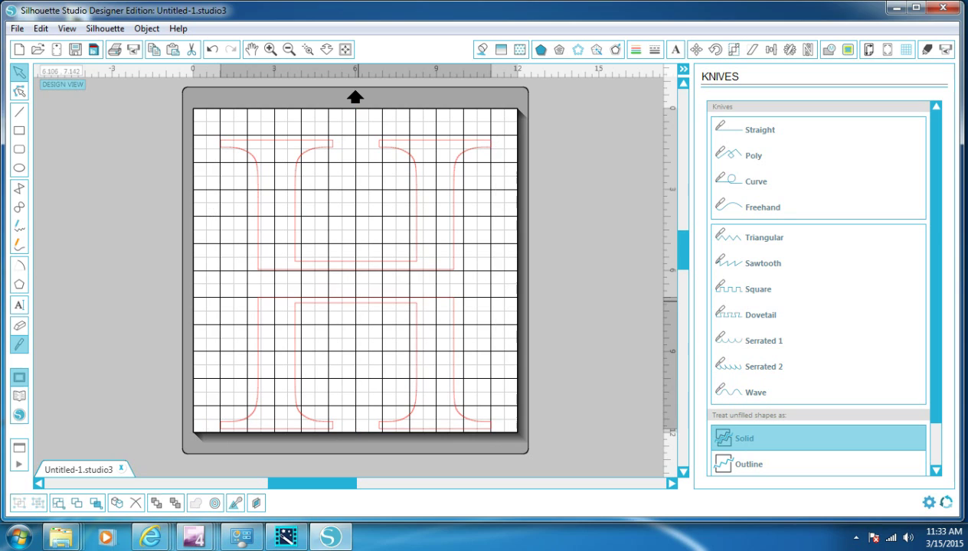
{"action": "left_click", "coordinate": [359, 269]}
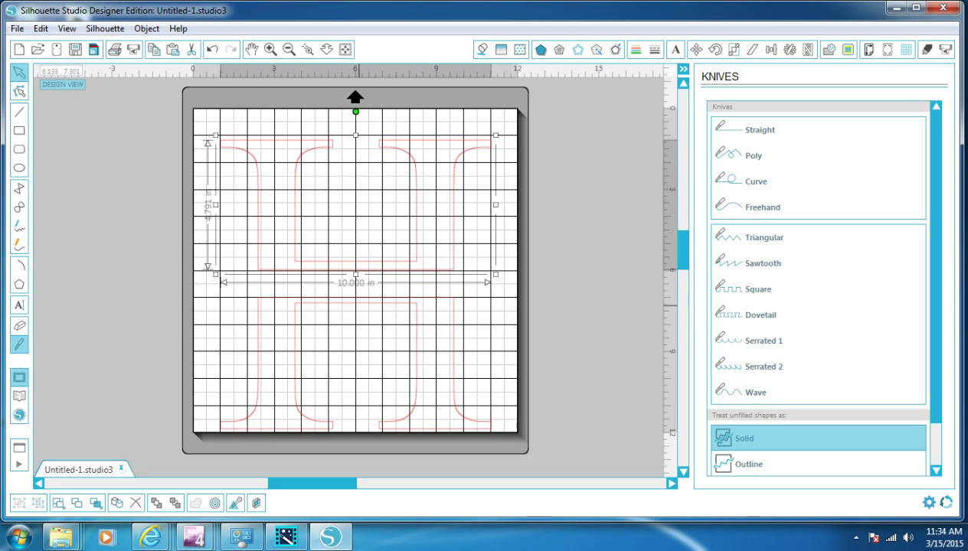
{"action": "left_click", "coordinate": [358, 298]}
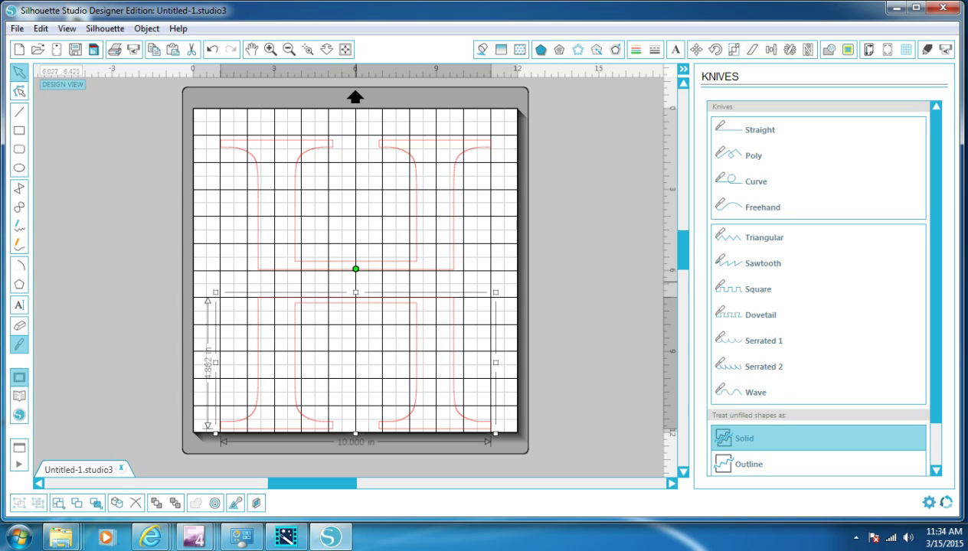
{"action": "left_click", "coordinate": [476, 272]}
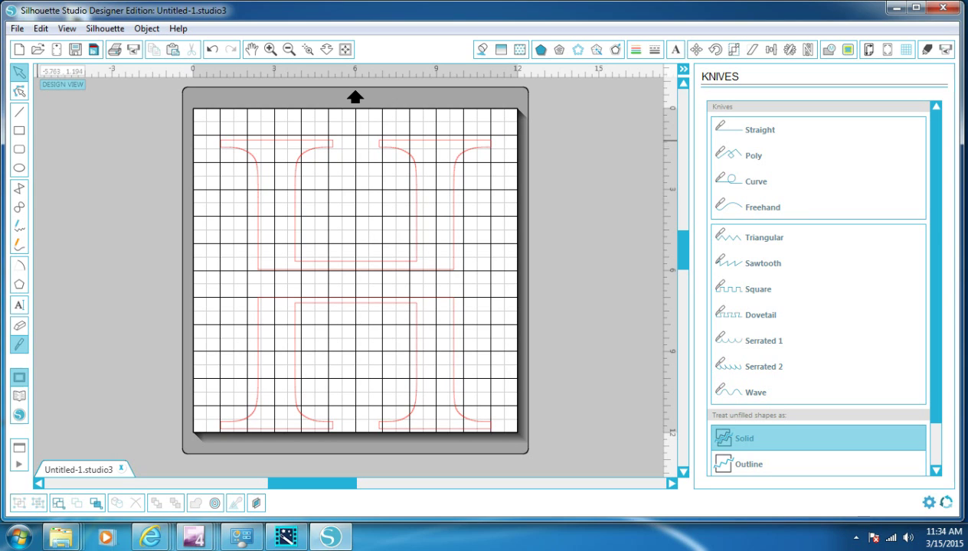
- Draw a thin horizontal rectangle about 10.7 in wide and 0.19 in high along the cut edge of the upper half
{"action": "left_click", "coordinate": [20, 130]}
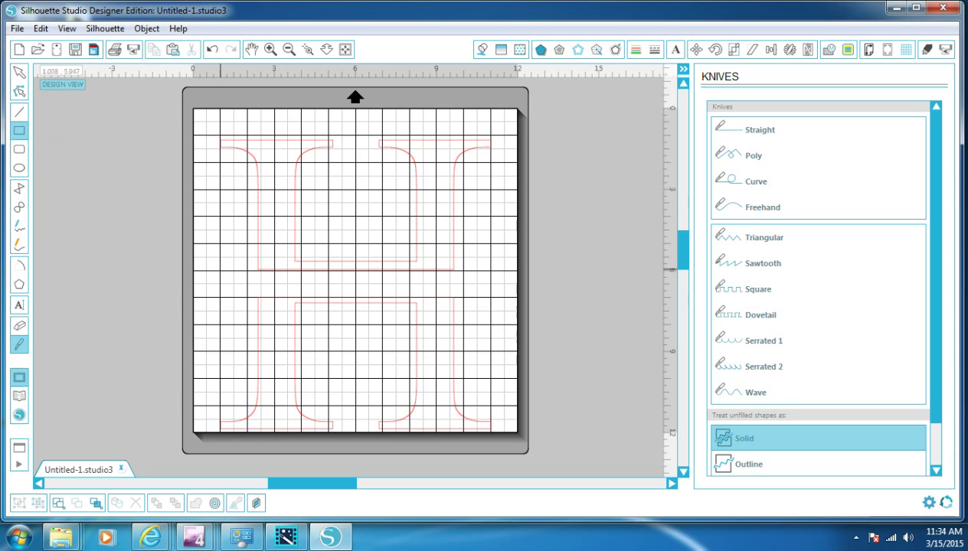
{"action": "mouse_move", "coordinate": [220, 269]}
{"action": "left_mouse_down"}
{"action": "mouse_move", "coordinate": [522, 267]}
{"action": "mouse_move", "coordinate": [511, 282]}
{"action": "mouse_move", "coordinate": [509, 273]}
{"action": "left_mouse_up"}
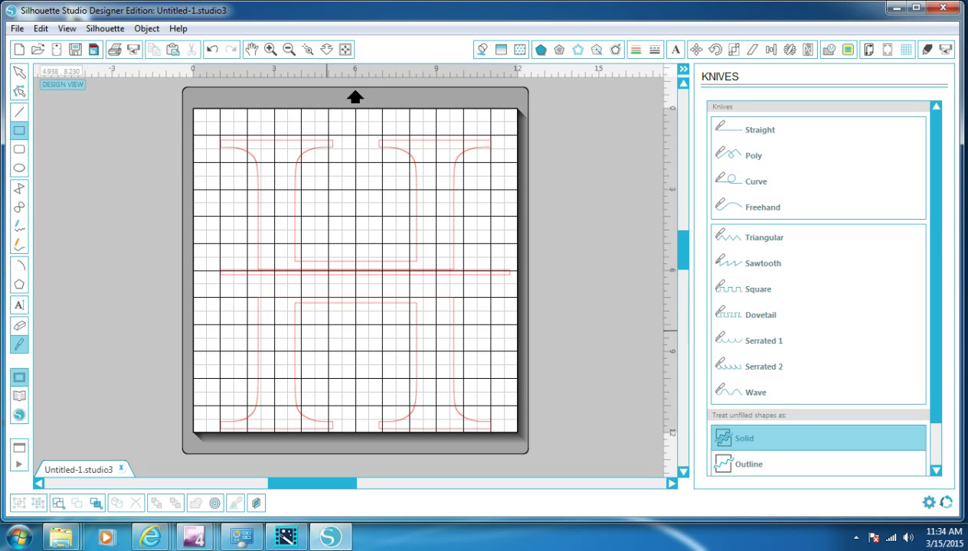
{"action": "left_click", "coordinate": [19, 71]}
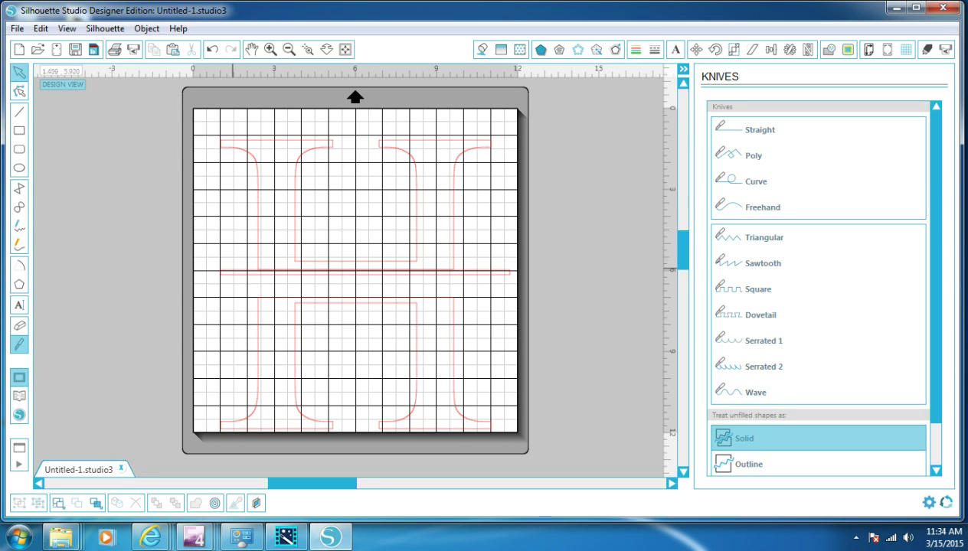
- Resize the thin rectangle to 9.5 in wide and .186 in high with the aspect ratio unlocked
{"action": "left_click", "coordinate": [233, 272]}
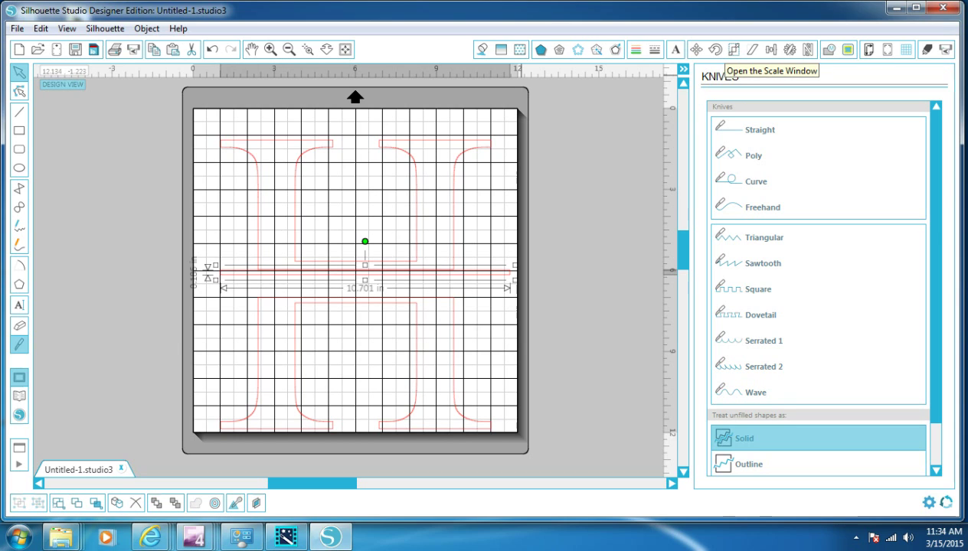
{"action": "left_click", "coordinate": [733, 49]}
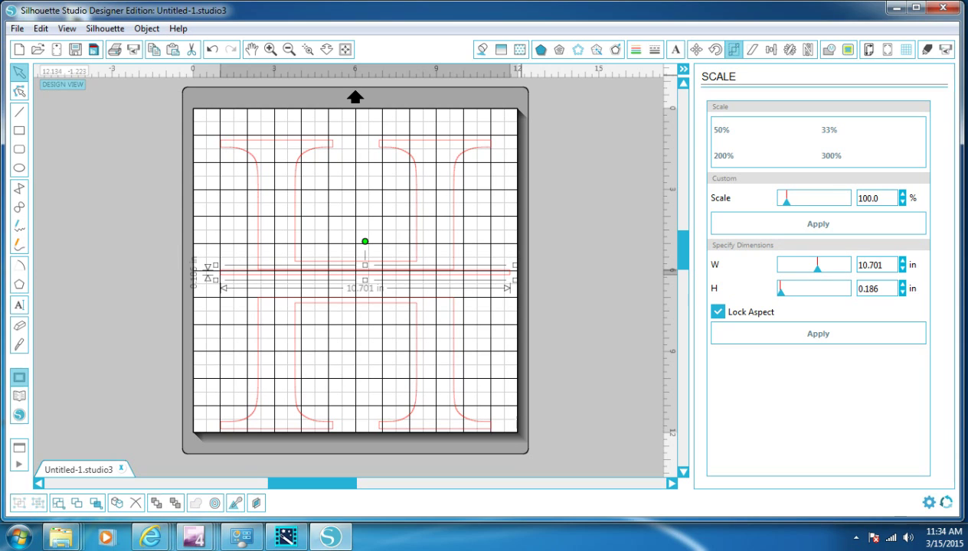
{"action": "left_click", "coordinate": [718, 312]}
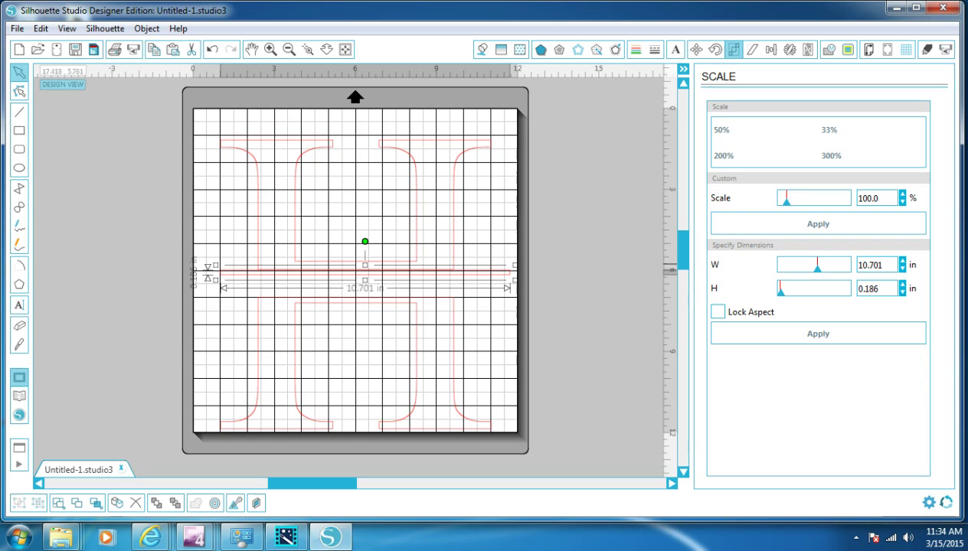
{"action": "left_click", "coordinate": [454, 211]}
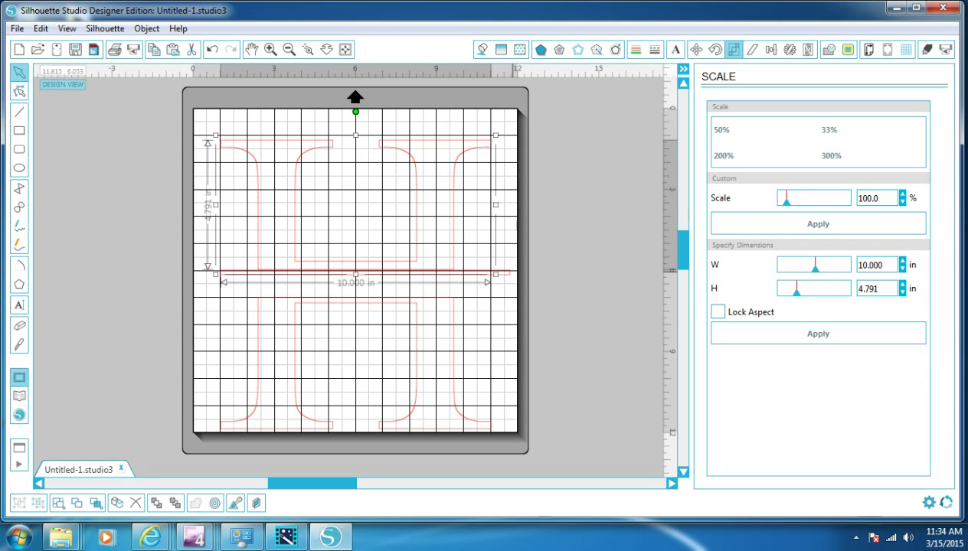
{"action": "left_click", "coordinate": [507, 270]}
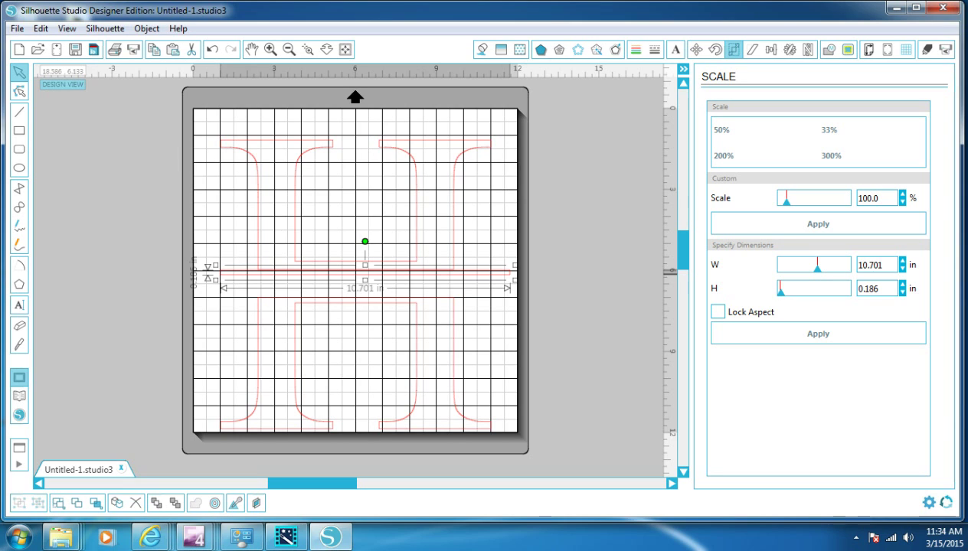
{"action": "double_click", "coordinate": [878, 265]}
{"action": "type", "text": "10"}
{"action": "key", "text": "BackSpace"}
{"action": "key", "text": "BackSpace"}
{"action": "key", "text": "Return"}
{"action": "key", "text": "Tab"}
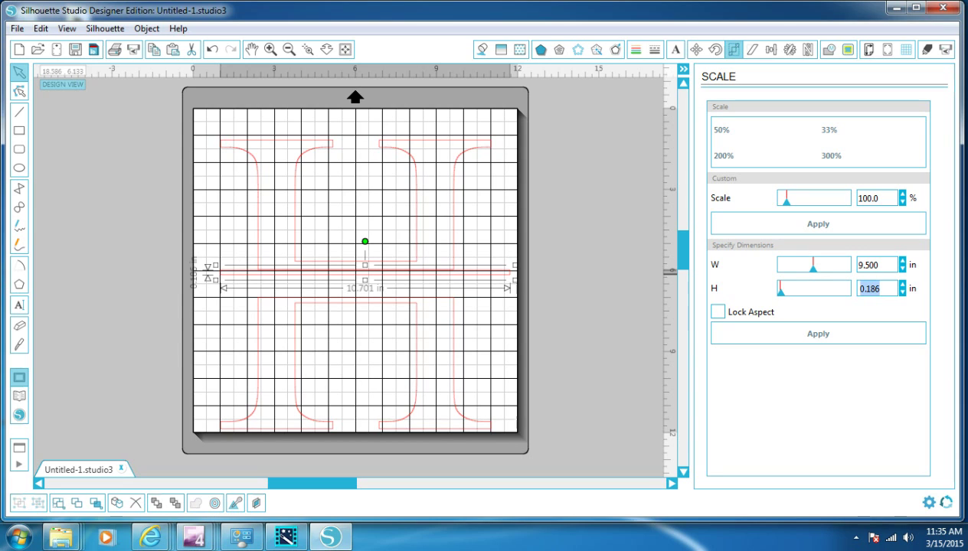
{"action": "type", "text": "."}
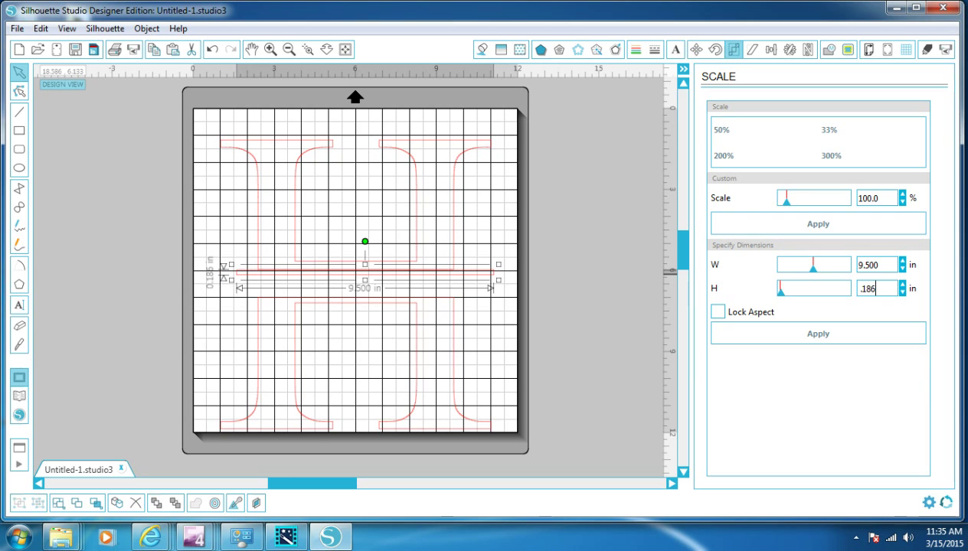
{"action": "left_click", "coordinate": [496, 295]}
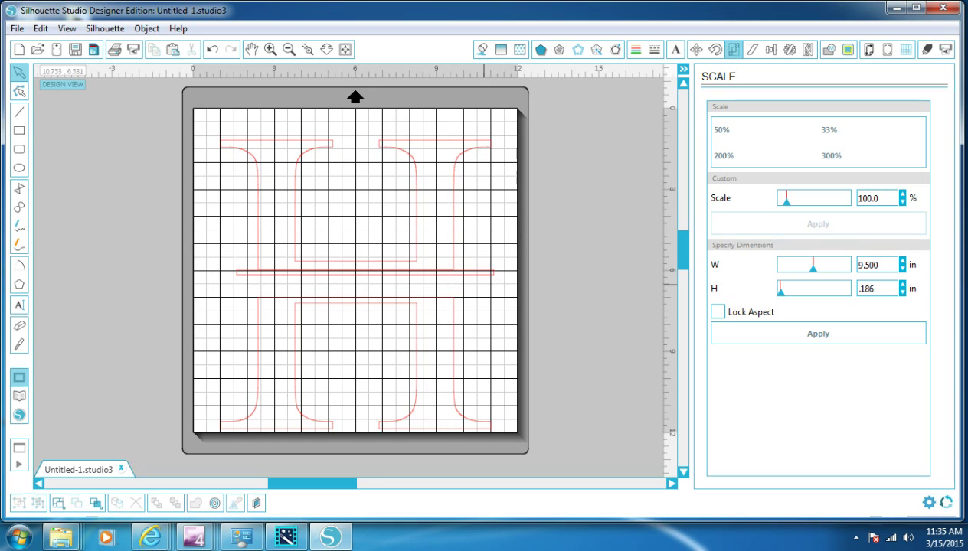
- Duplicate the thin 9.5 in rectangle to get a second bar
{"action": "left_click", "coordinate": [475, 274]}
{"action": "right_click", "coordinate": [476, 276]}
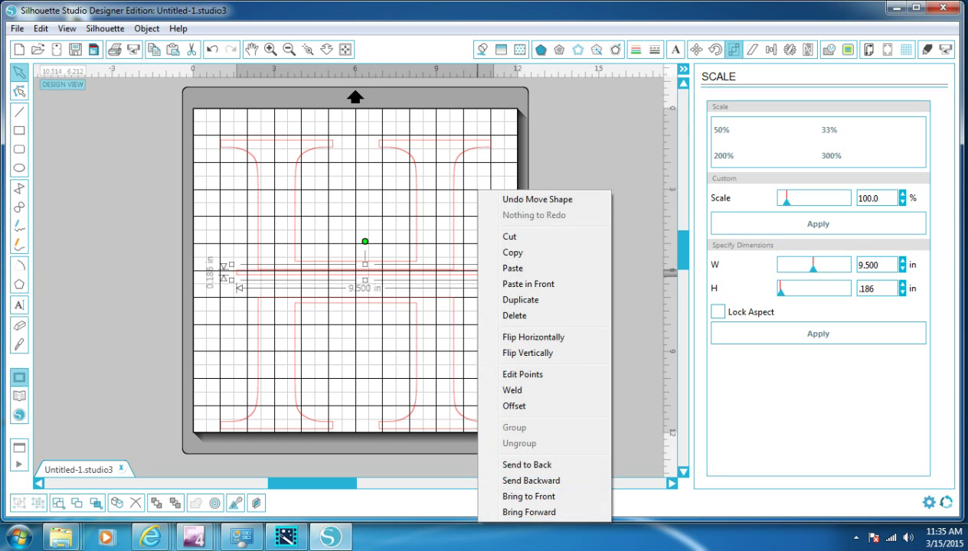
{"action": "left_click", "coordinate": [500, 297]}
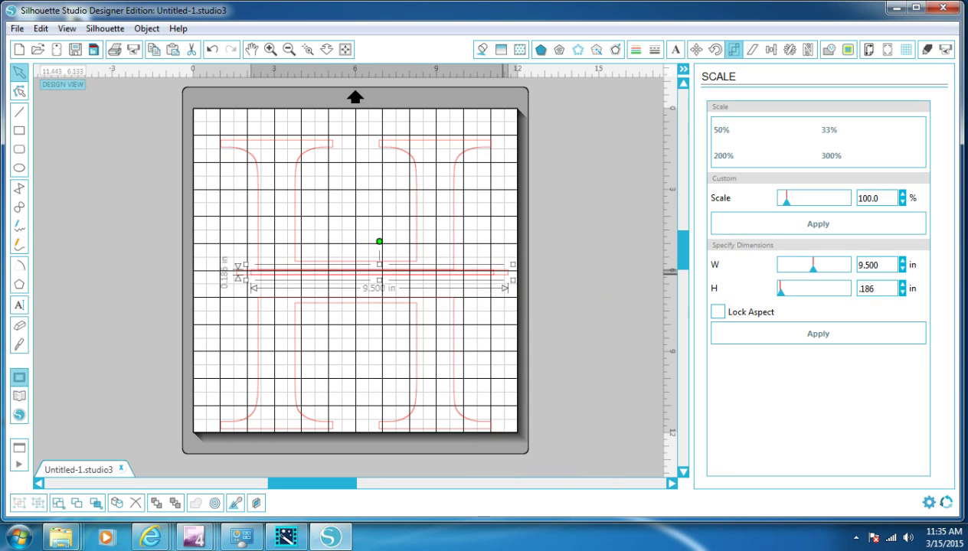
- Move one thin bar onto the upper half's cut edge, overlapping it slightly and centred on the 6 in vertical grid line
{"action": "left_click_drag", "start_coordinate": [502, 273], "coordinate": [500, 239]}
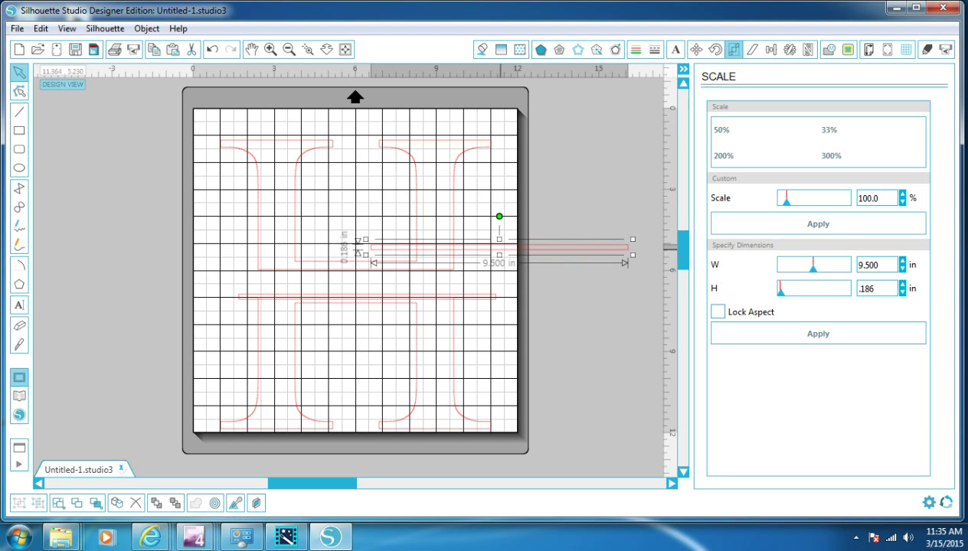
{"action": "left_click_drag", "start_coordinate": [498, 248], "coordinate": [364, 275]}
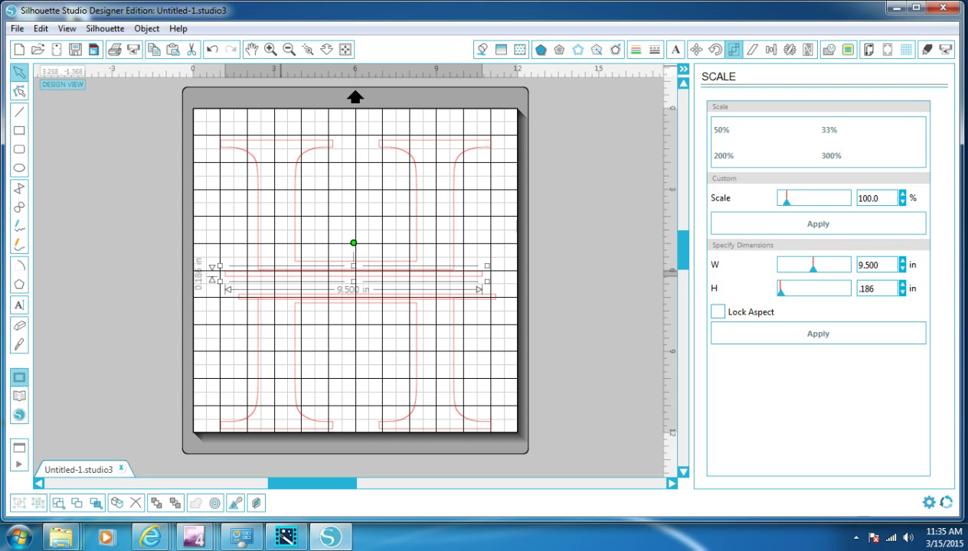
{"action": "left_click", "coordinate": [270, 49]}
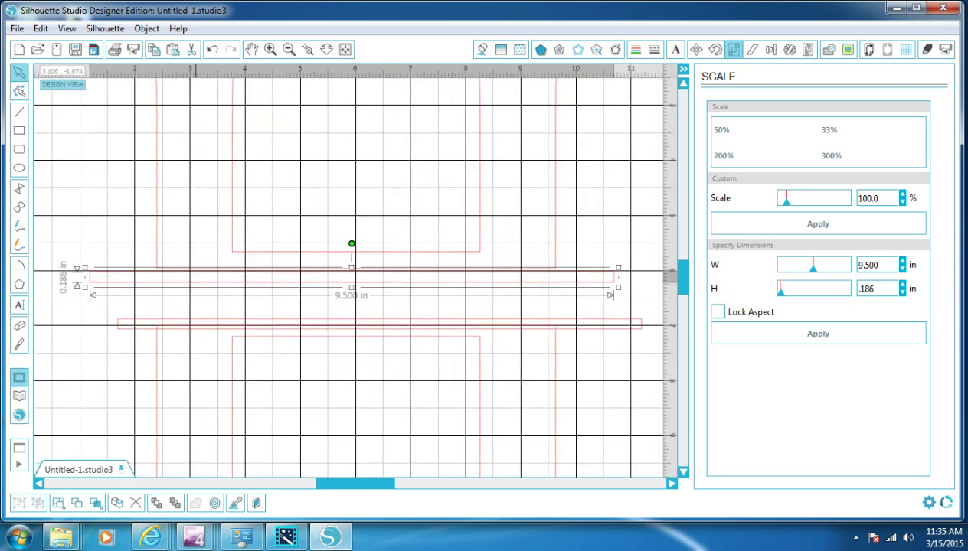
{"action": "mouse_move", "coordinate": [364, 289]}
{"action": "left_mouse_down"}
{"action": "mouse_move", "coordinate": [367, 299]}
{"action": "mouse_move", "coordinate": [372, 279]}
{"action": "left_mouse_up"}
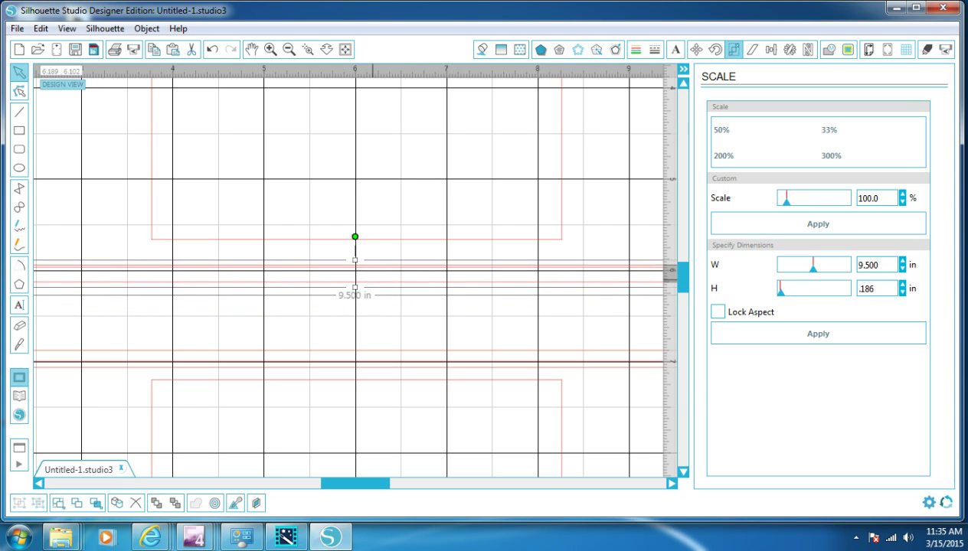
{"action": "left_click_drag", "start_coordinate": [372, 280], "coordinate": [373, 279]}
{"action": "left_click", "coordinate": [289, 49]}
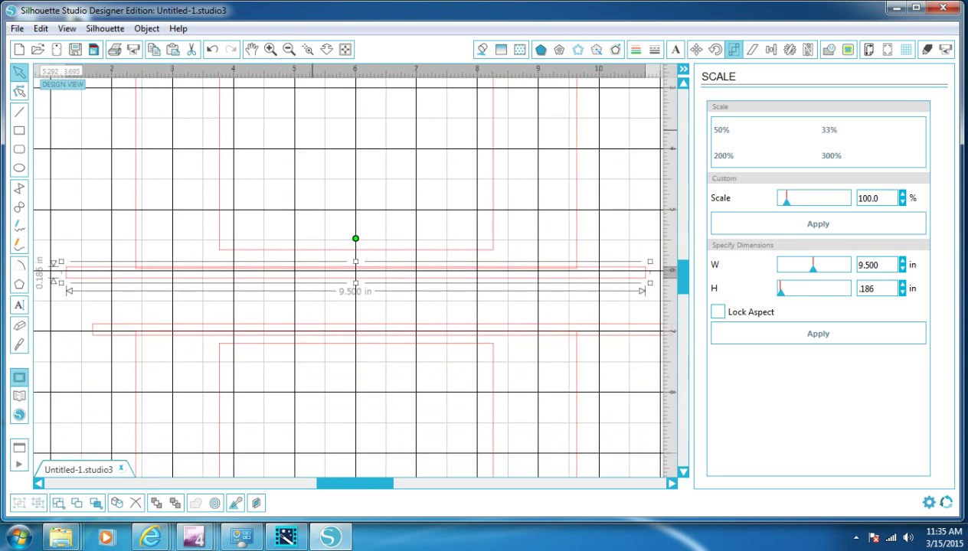
{"action": "left_click", "coordinate": [288, 49]}
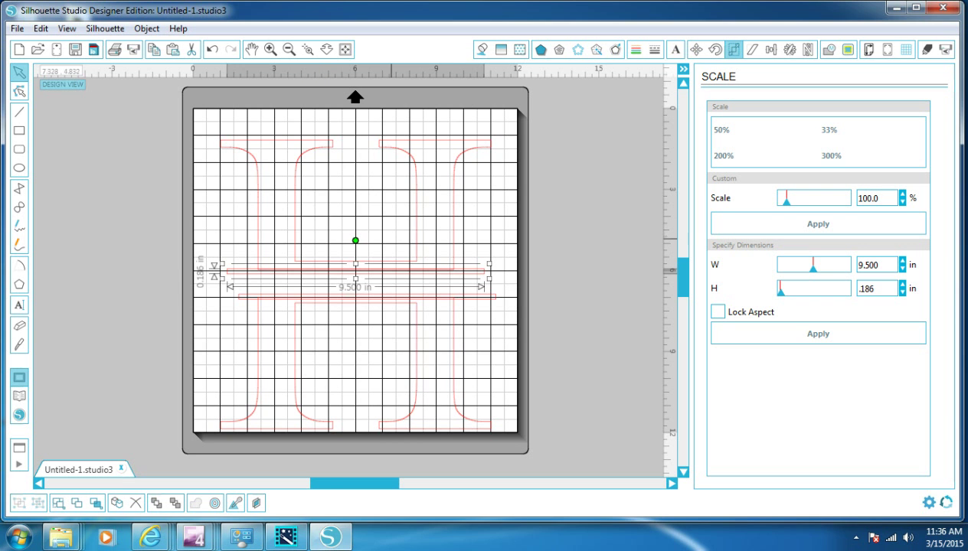
- Move the other thin bar onto the lower half's cut edge, lining its ends up with the upper bar
{"action": "left_click", "coordinate": [270, 49]}
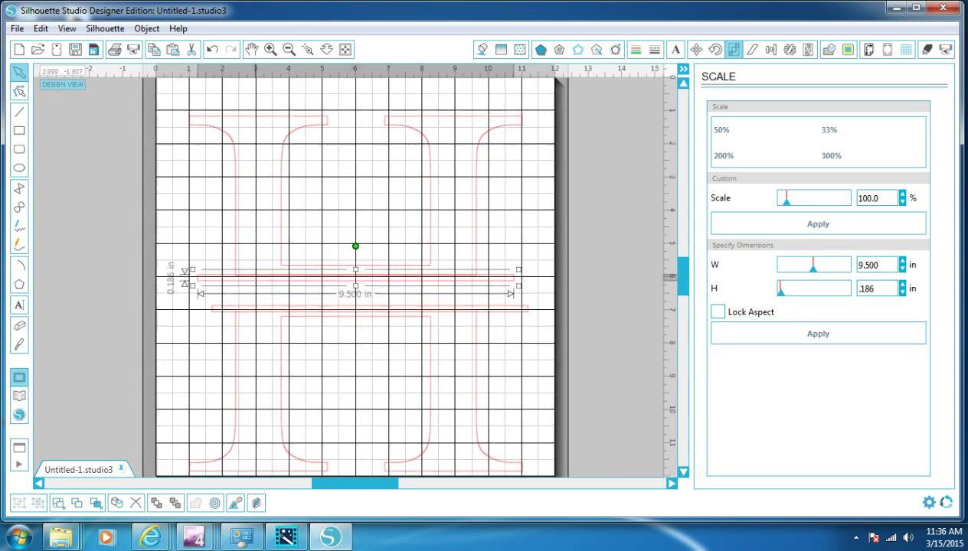
{"action": "left_click", "coordinate": [271, 49]}
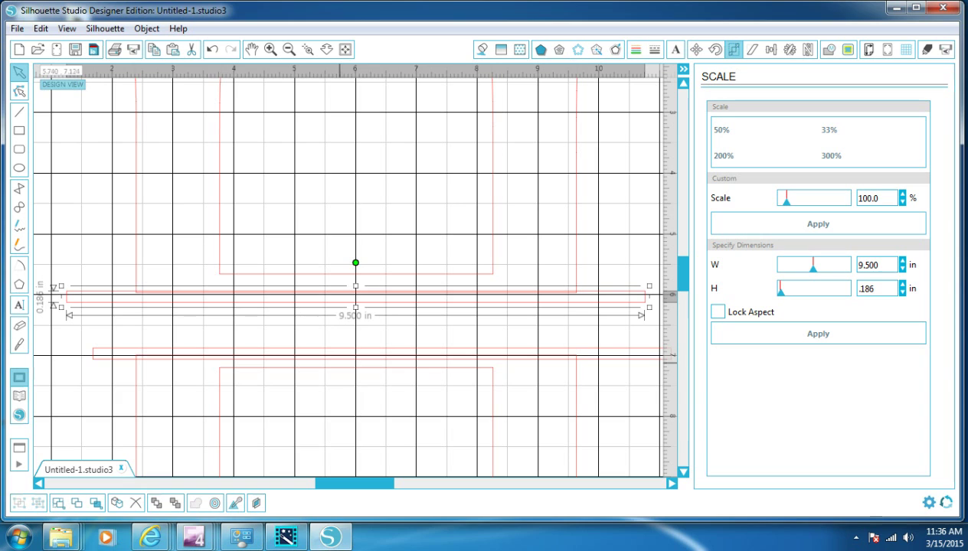
{"action": "left_click", "coordinate": [350, 348]}
{"action": "left_click_drag", "start_coordinate": [367, 348], "coordinate": [342, 343]}
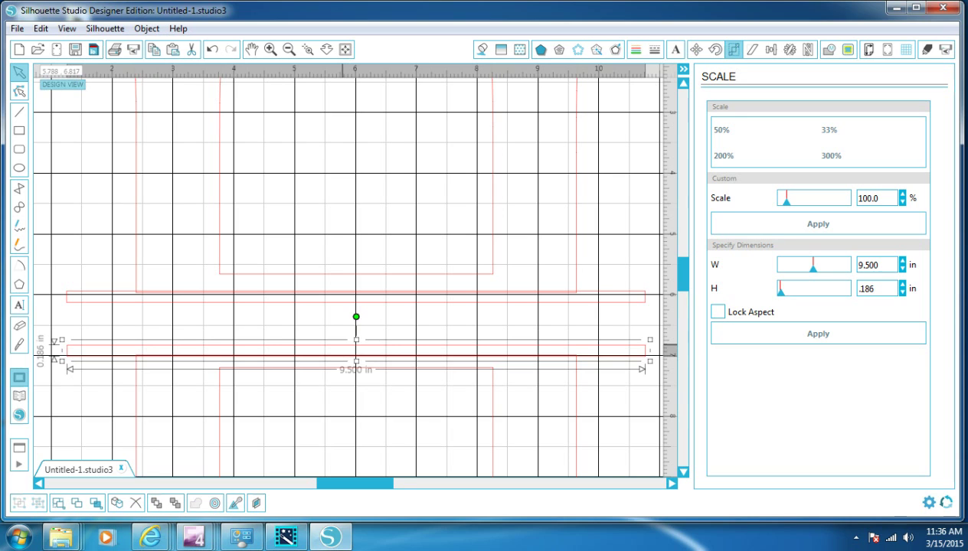
{"action": "left_click_drag", "start_coordinate": [343, 344], "coordinate": [342, 345]}
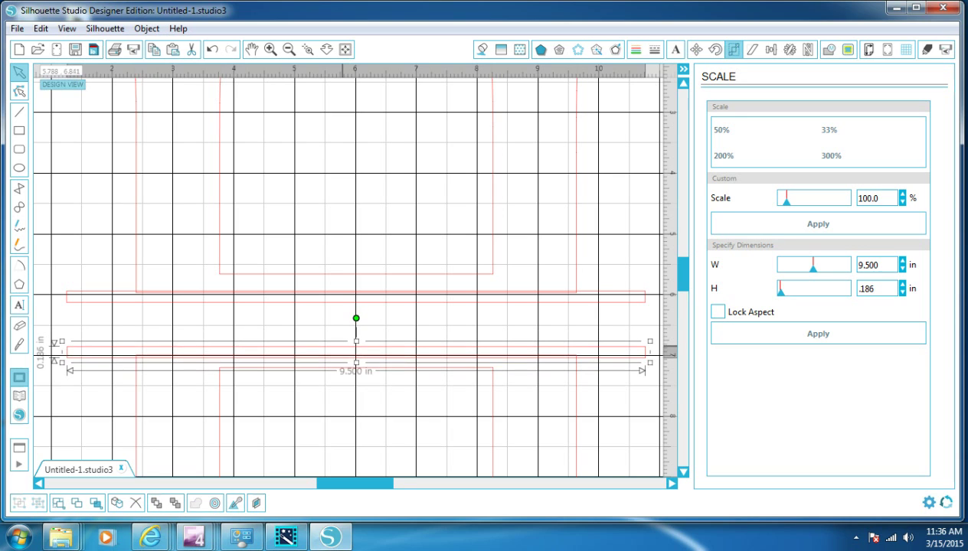
- Fine-tune the lower bar so it is centred on the 6 in grid line and slightly overlaps the lower half's cut edge
{"action": "left_click", "coordinate": [270, 49]}
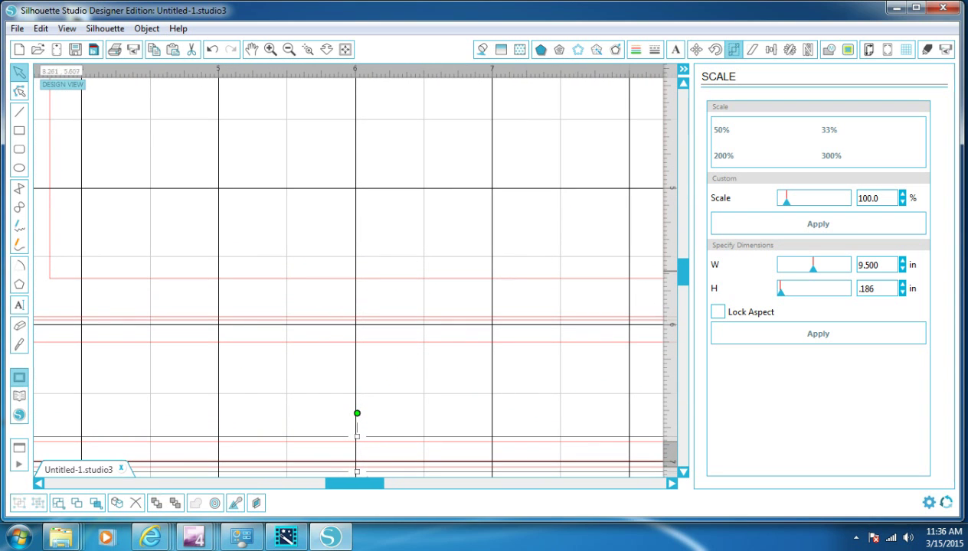
{"action": "scroll", "coordinate": [349, 275], "scroll_direction": "down", "scroll_amount": 3}
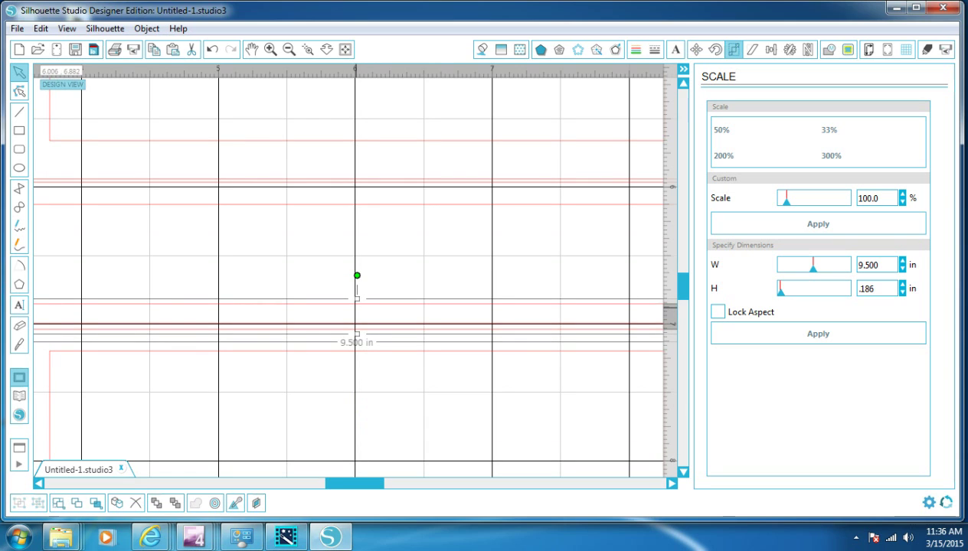
{"action": "left_click_drag", "start_coordinate": [374, 305], "coordinate": [374, 271]}
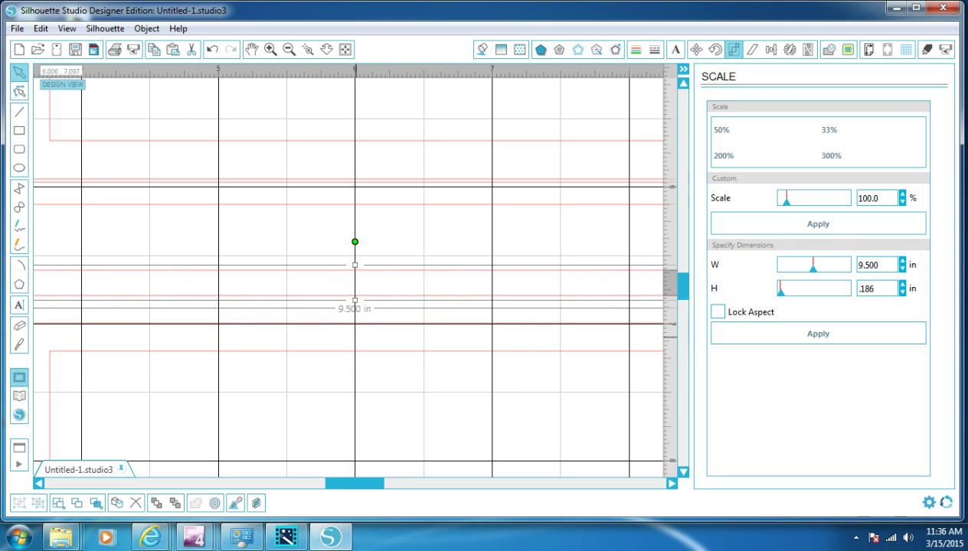
{"action": "left_click_drag", "start_coordinate": [378, 266], "coordinate": [378, 299]}
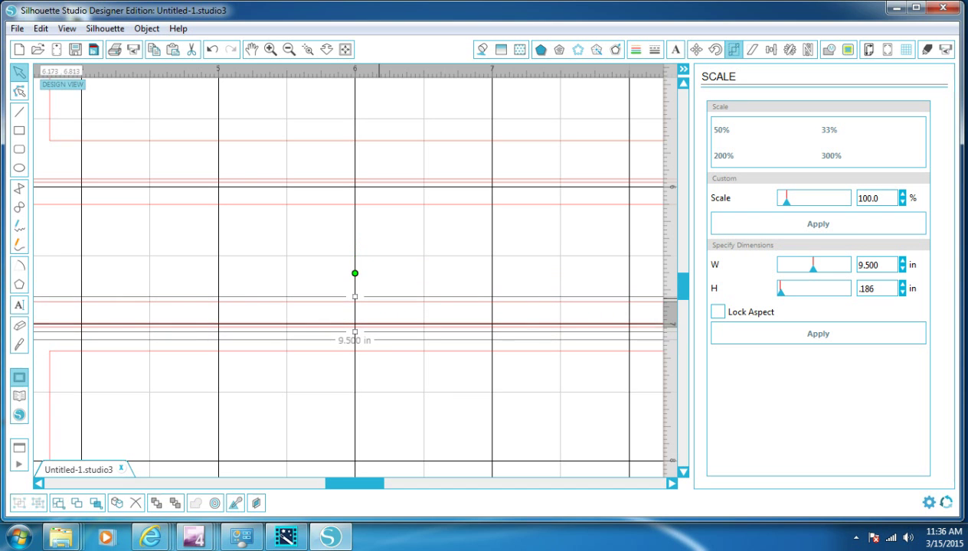
{"action": "left_click", "coordinate": [288, 49]}
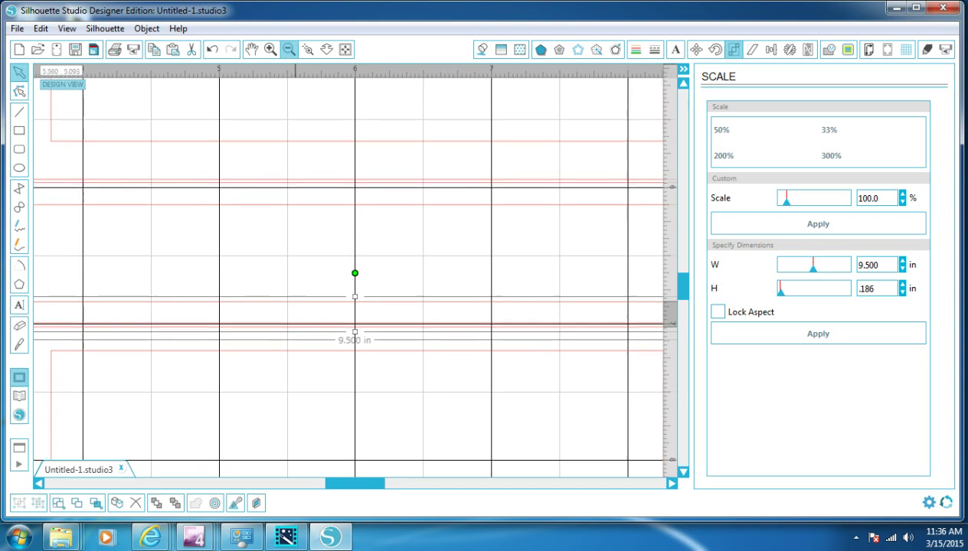
{"action": "left_click", "coordinate": [289, 49]}
{"action": "left_click", "coordinate": [289, 49]}
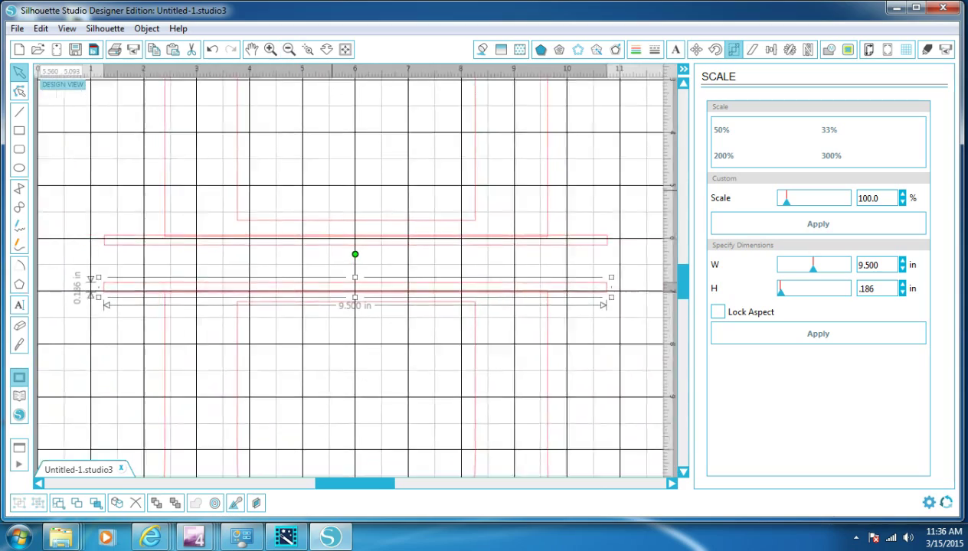
{"action": "left_click", "coordinate": [288, 49]}
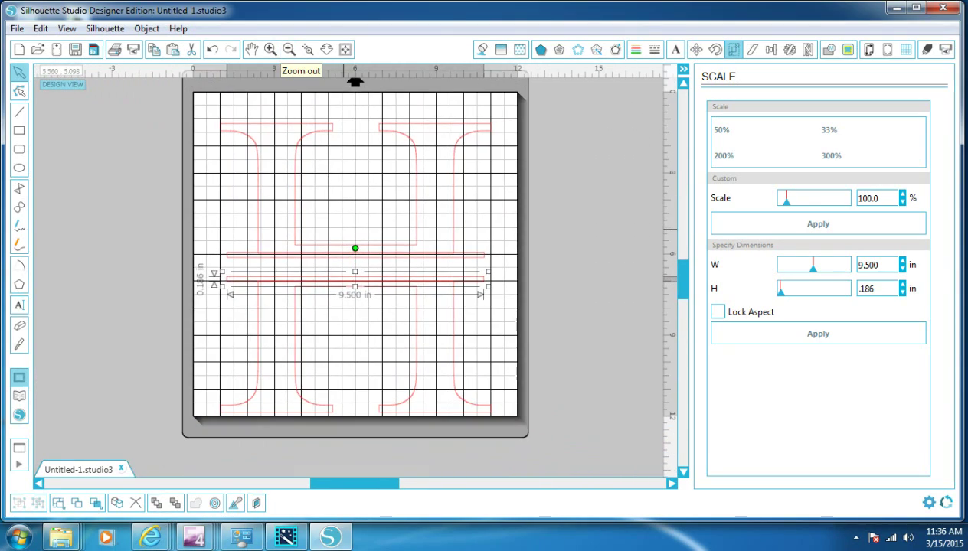
- Weld the lower bar to the lower half of the H
{"action": "left_click", "coordinate": [271, 49]}
{"action": "left_click", "coordinate": [270, 49]}
{"action": "left_click", "coordinate": [270, 49]}
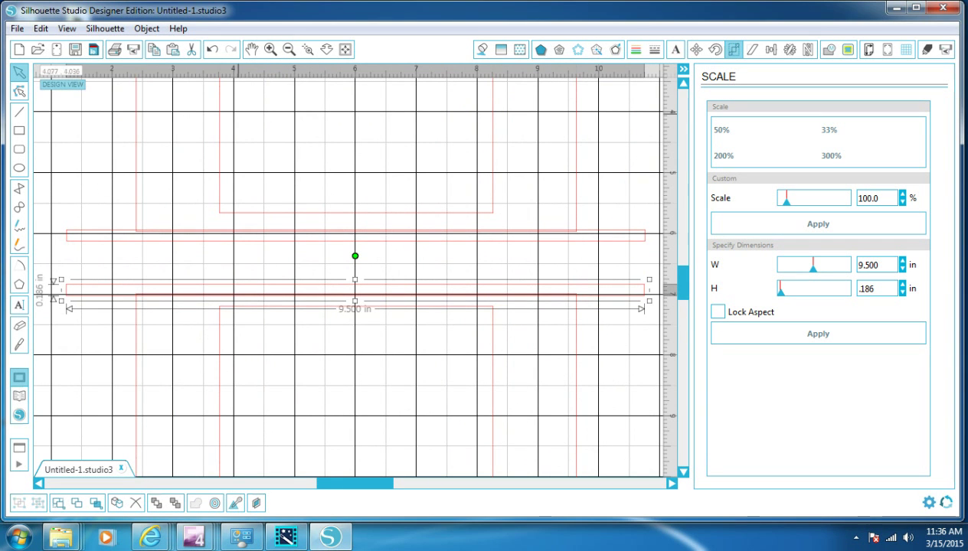
{"action": "left_click", "coordinate": [270, 49]}
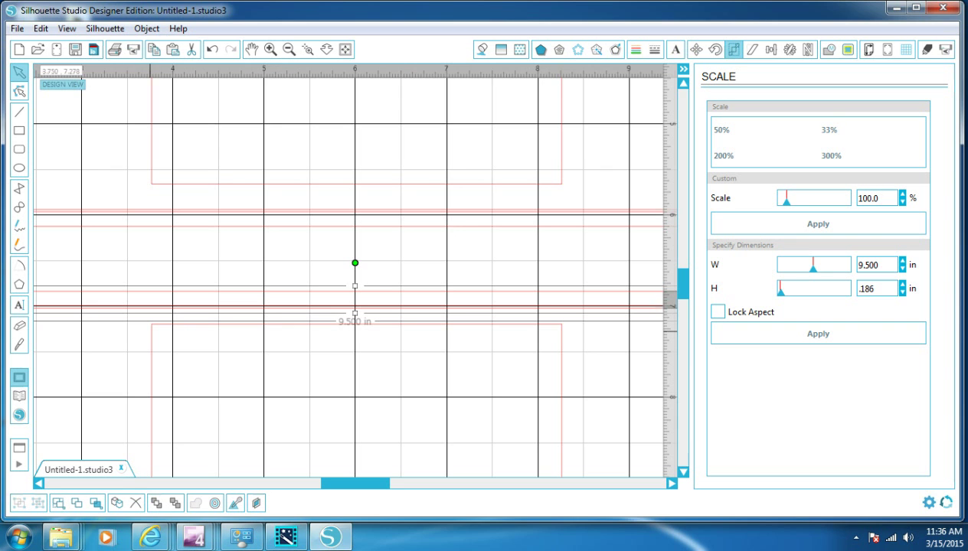
{"action": "left_click", "coordinate": [151, 331], "text": "shift"}
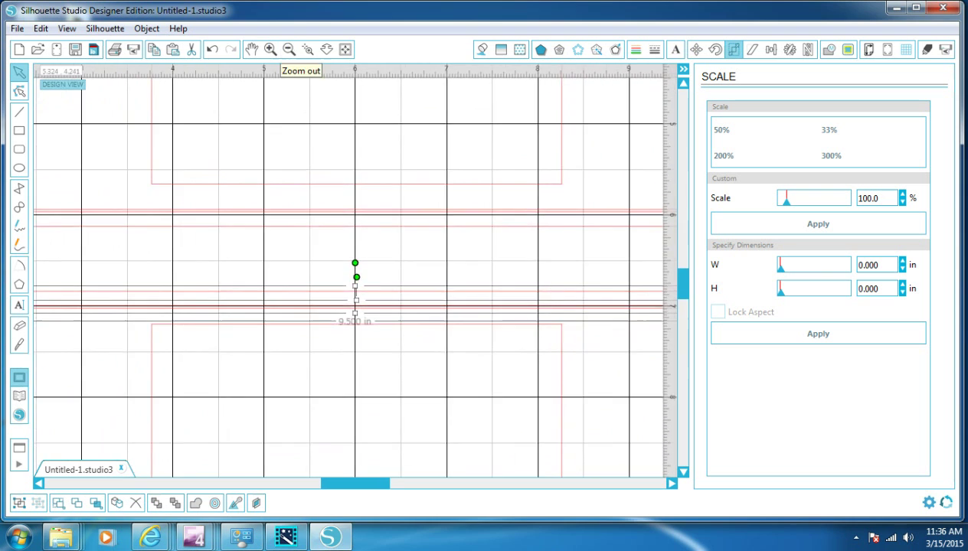
{"action": "left_click", "coordinate": [289, 49]}
{"action": "left_click", "coordinate": [289, 49]}
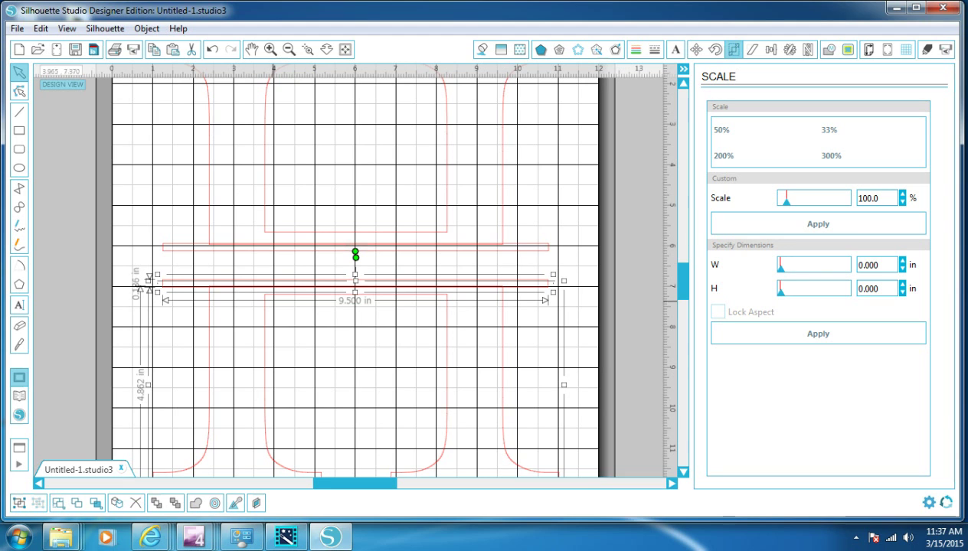
{"action": "right_click", "coordinate": [296, 169]}
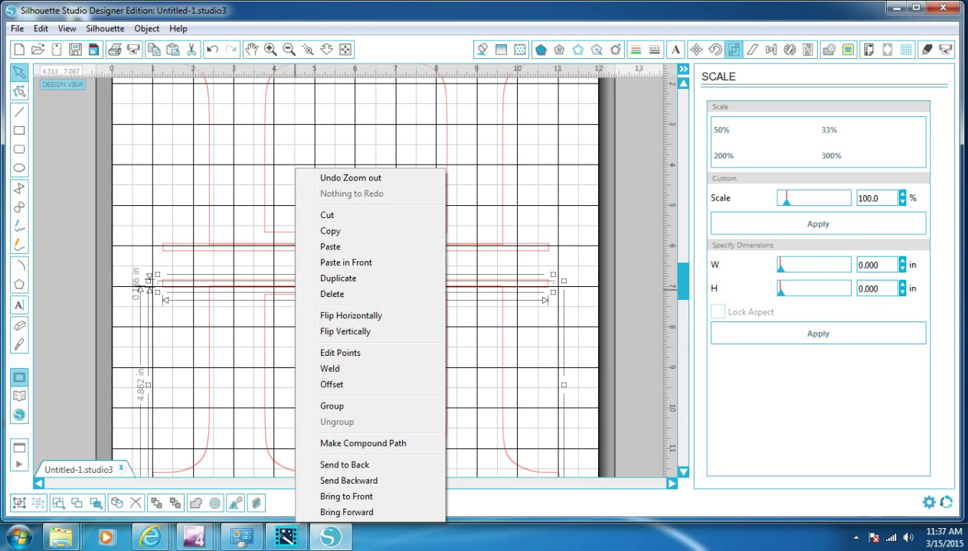
{"action": "left_click", "coordinate": [330, 368]}
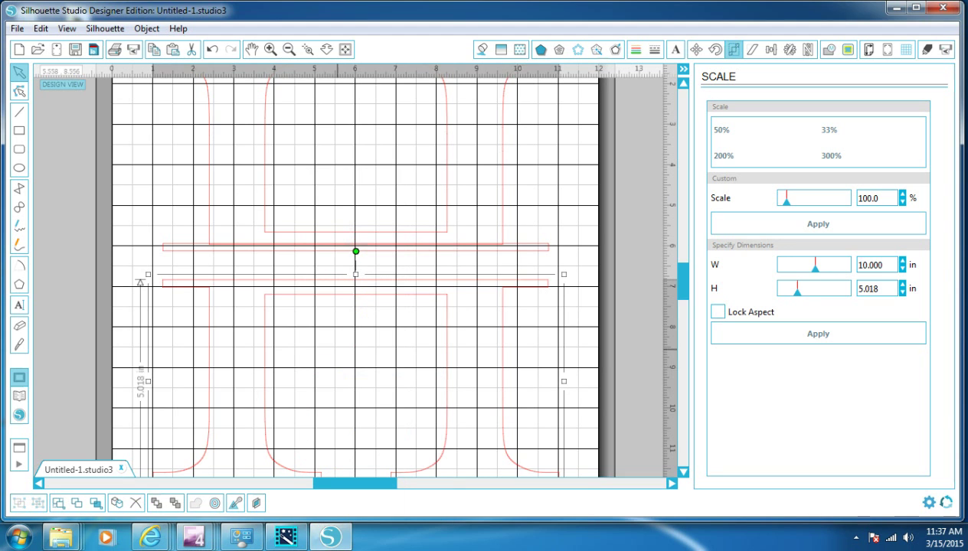
{"action": "key", "text": "Escape"}
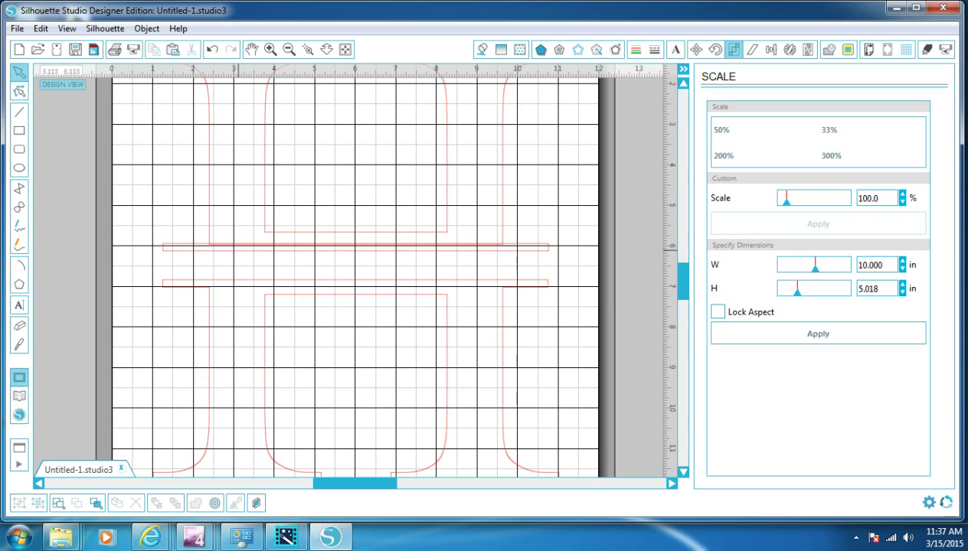
- Weld the upper bar to the upper half of the H
{"action": "left_click", "coordinate": [238, 250]}
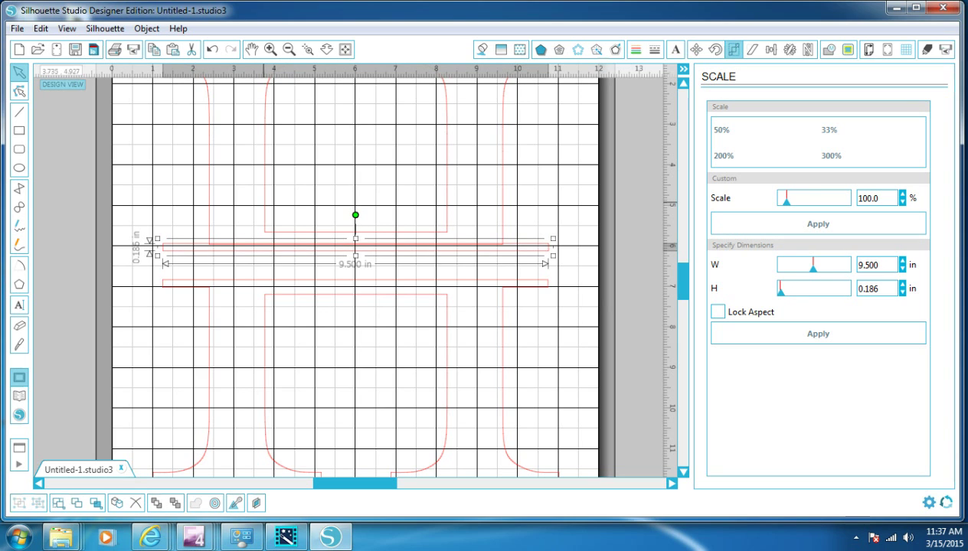
{"action": "left_click", "coordinate": [261, 200], "text": "shift"}
{"action": "right_click", "coordinate": [260, 201]}
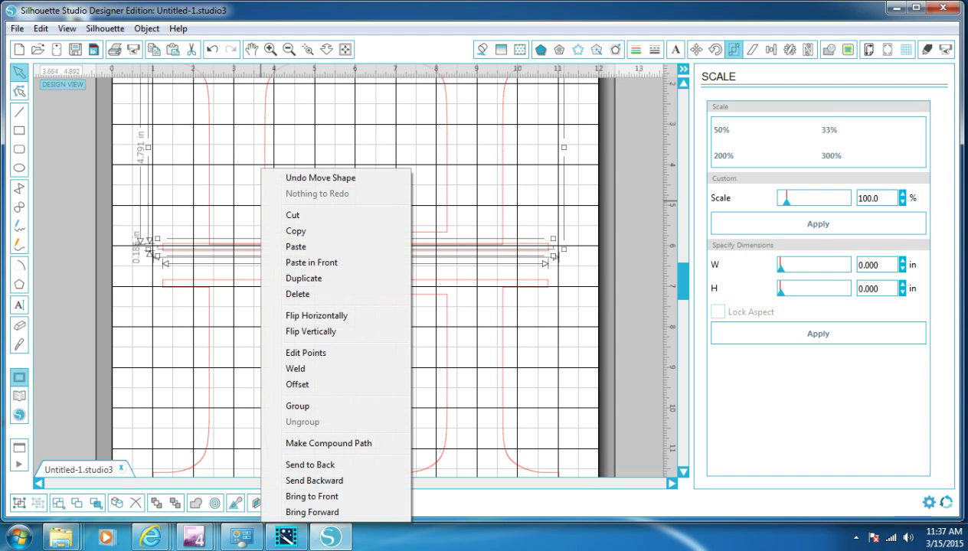
{"action": "left_click", "coordinate": [307, 367]}
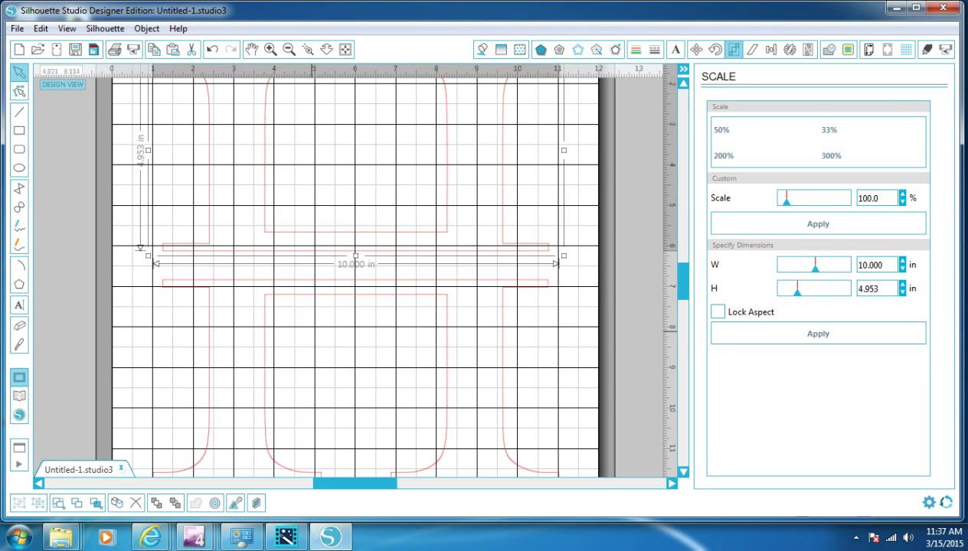
- Widen the gap between the halves by moving the upper half up about 0.65 in and nudging the lower half slightly down
{"action": "left_click", "coordinate": [288, 49]}
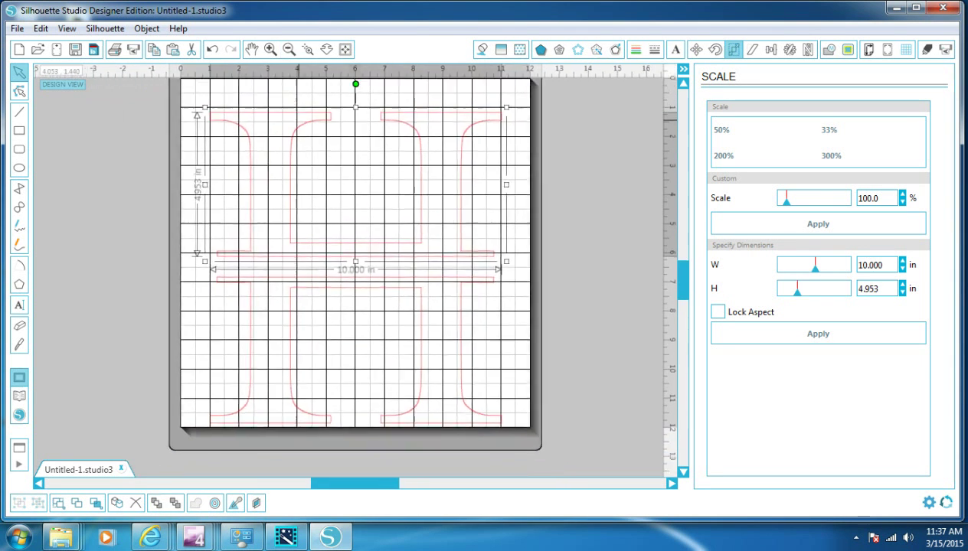
{"action": "left_click", "coordinate": [289, 49]}
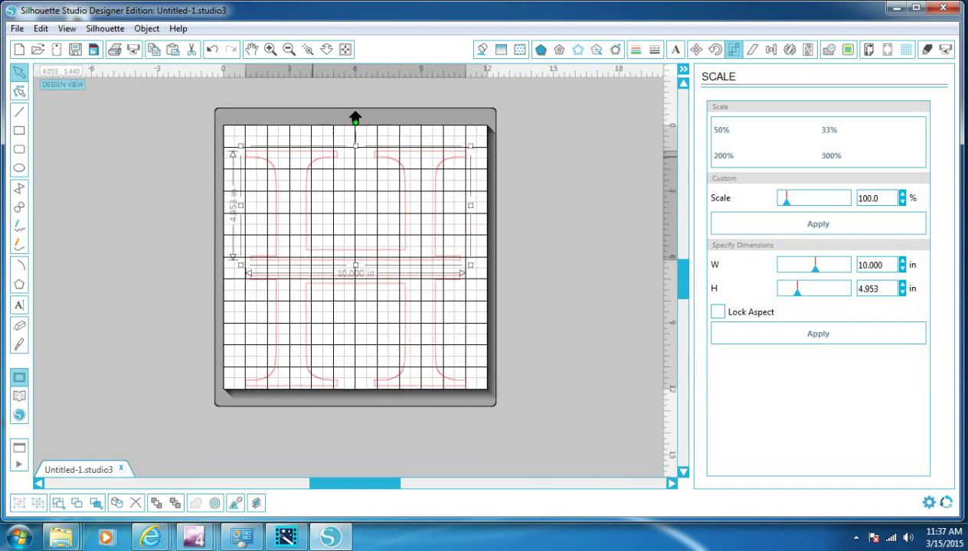
{"action": "left_click", "coordinate": [271, 49]}
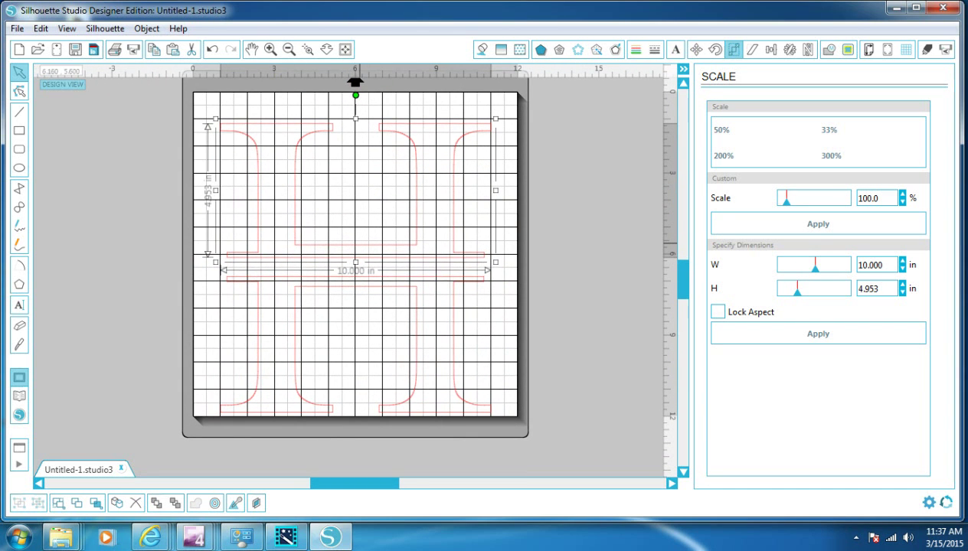
{"action": "left_click_drag", "start_coordinate": [359, 244], "coordinate": [359, 224]}
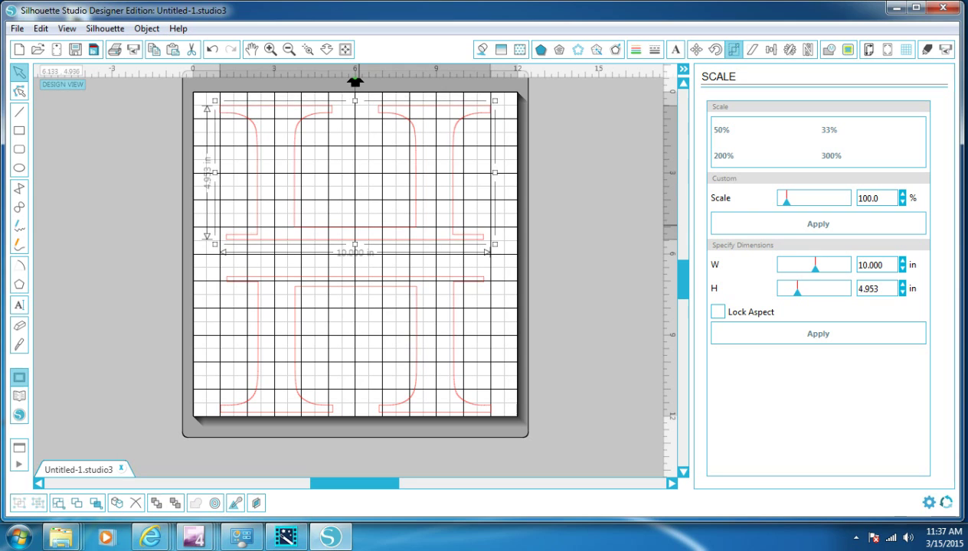
{"action": "left_click", "coordinate": [360, 282]}
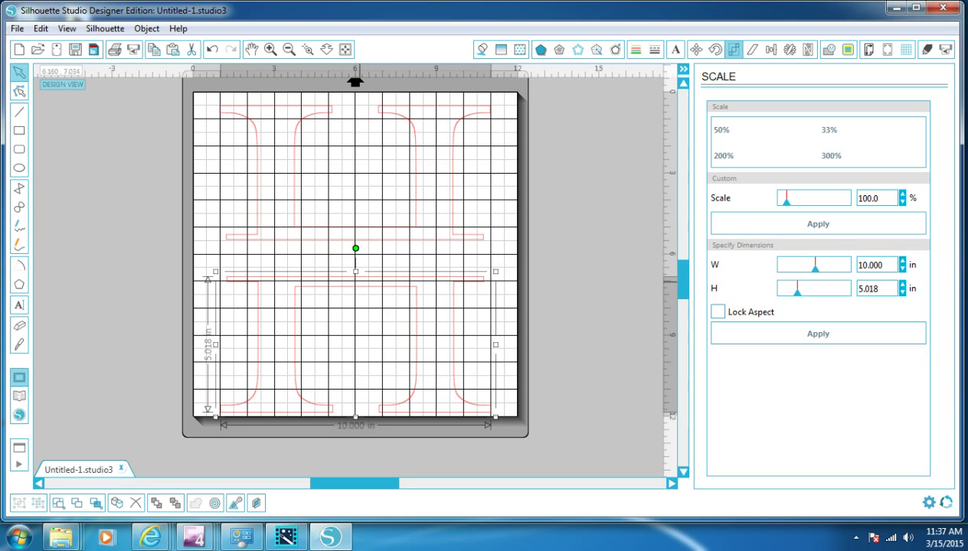
{"action": "left_click_drag", "start_coordinate": [359, 282], "coordinate": [358, 282]}
{"action": "left_click", "coordinate": [192, 255]}
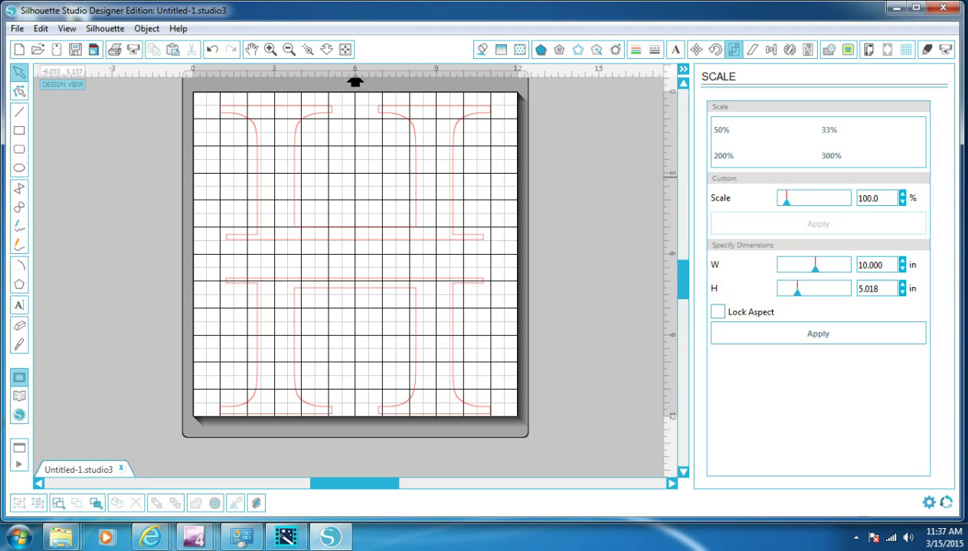
- Add the text "HALL" in Times New Roman inside the gap between the two halves of the H
{"action": "left_click", "coordinate": [19, 305]}
{"action": "left_click", "coordinate": [312, 260]}
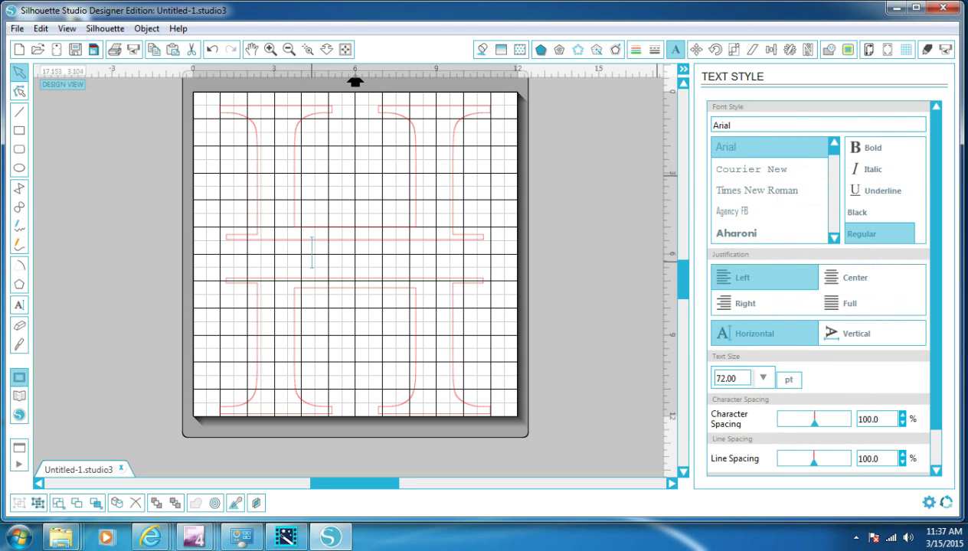
{"action": "left_click", "coordinate": [756, 190]}
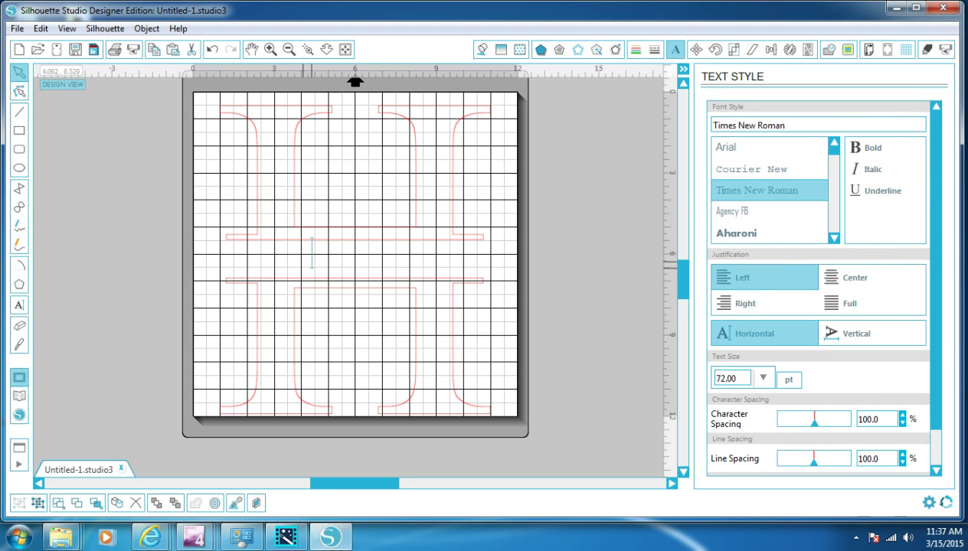
{"action": "left_click", "coordinate": [312, 261]}
{"action": "type", "text": "H"}
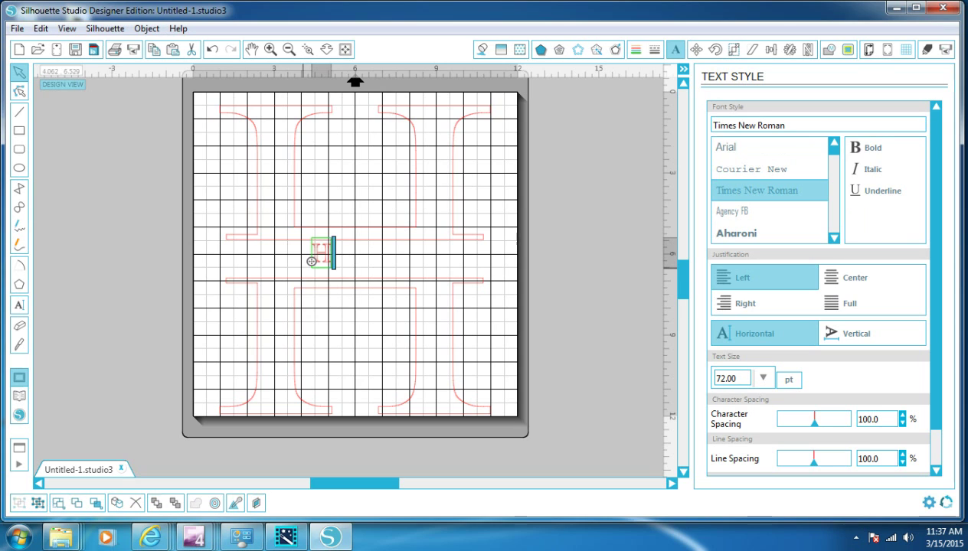
{"action": "type", "text": "ALL"}
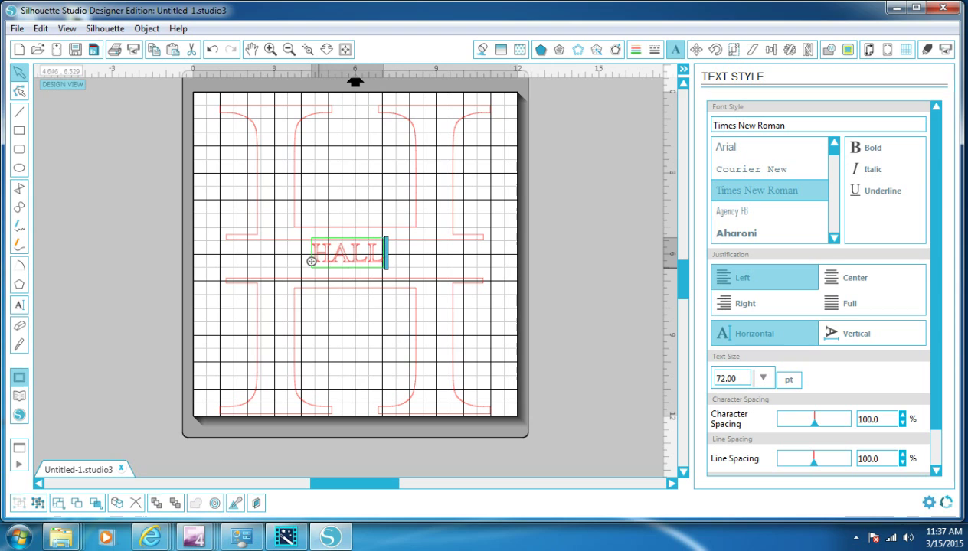
{"action": "left_click", "coordinate": [435, 256]}
- Move the HALL text down about 0.3 in within the gap and make it a compound path
{"action": "left_click", "coordinate": [368, 259]}
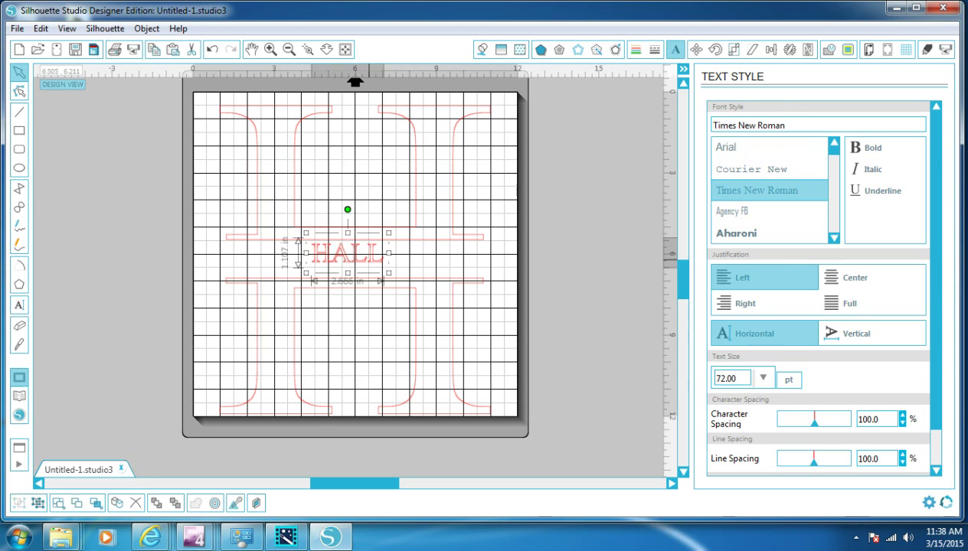
{"action": "left_click_drag", "start_coordinate": [347, 252], "coordinate": [345, 260]}
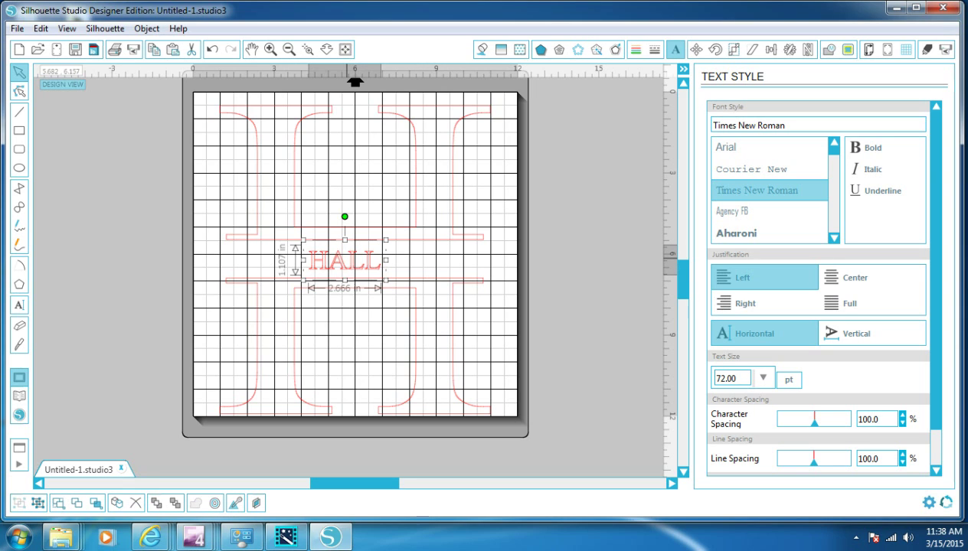
{"action": "right_click", "coordinate": [348, 138]}
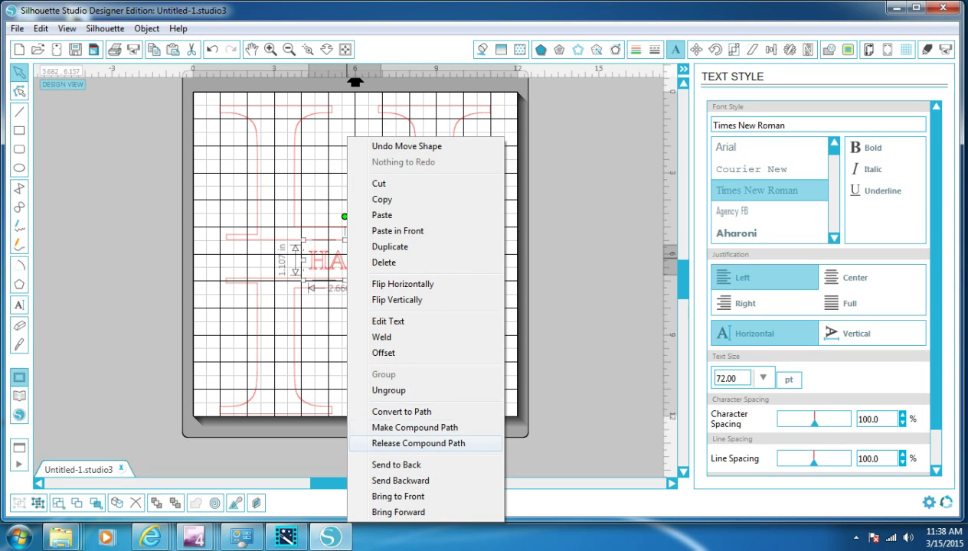
{"action": "left_click", "coordinate": [414, 427]}
{"action": "left_click", "coordinate": [394, 355]}
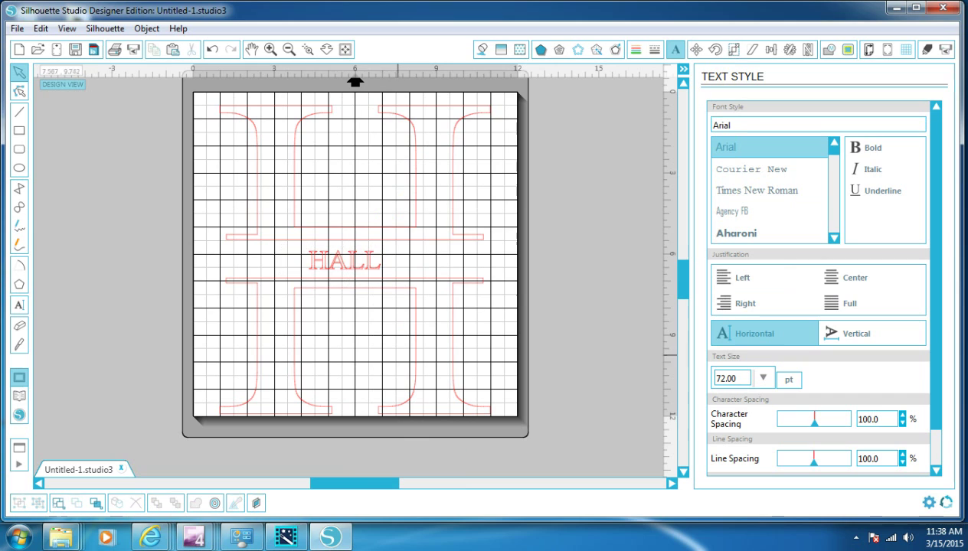
- Set the HALL text's width to 4 in with the aspect ratio unlocked
{"action": "left_click", "coordinate": [352, 269]}
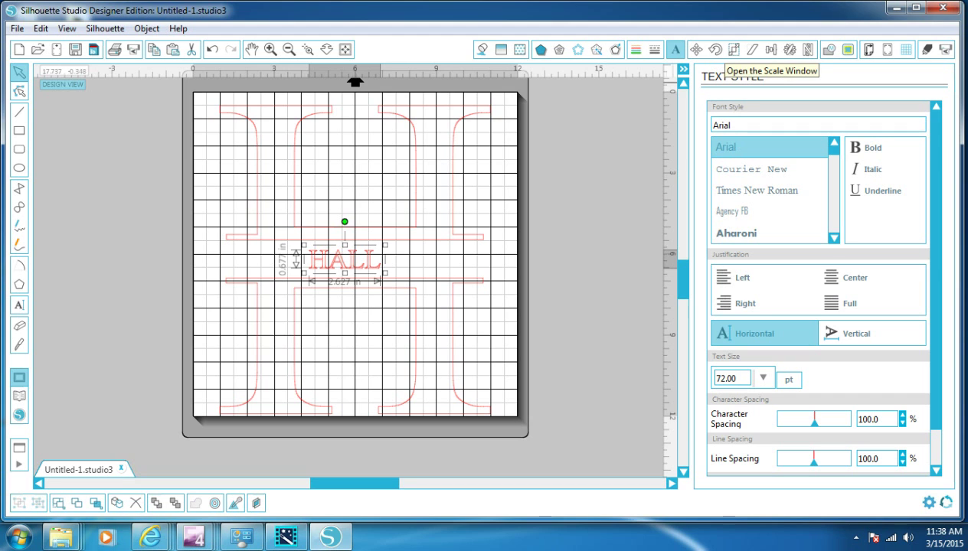
{"action": "left_click", "coordinate": [732, 49]}
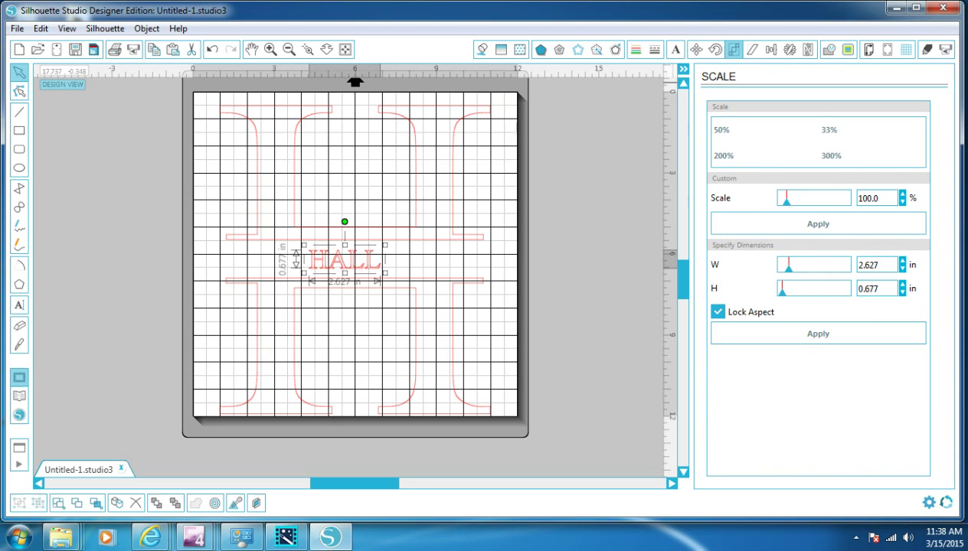
{"action": "left_click", "coordinate": [717, 312]}
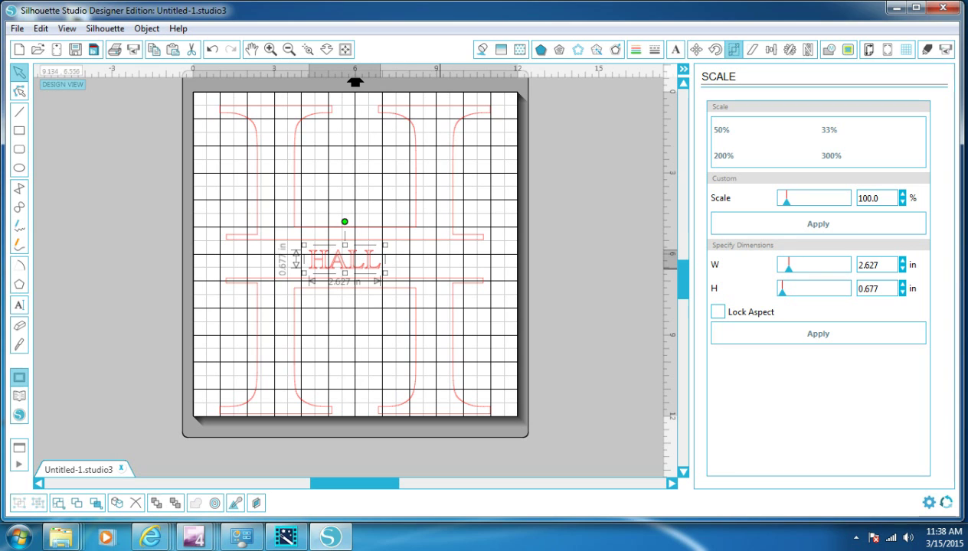
{"action": "left_click", "coordinate": [420, 239]}
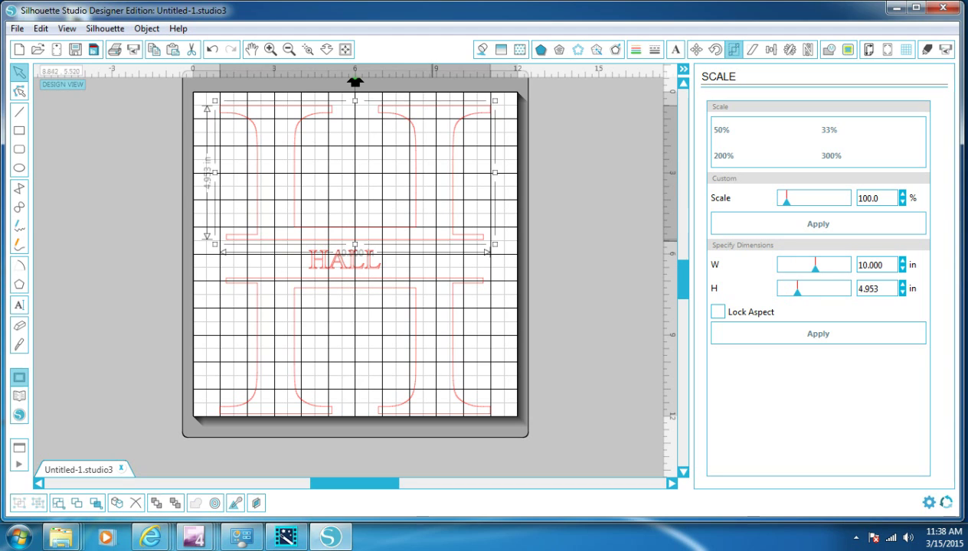
{"action": "left_click", "coordinate": [330, 268]}
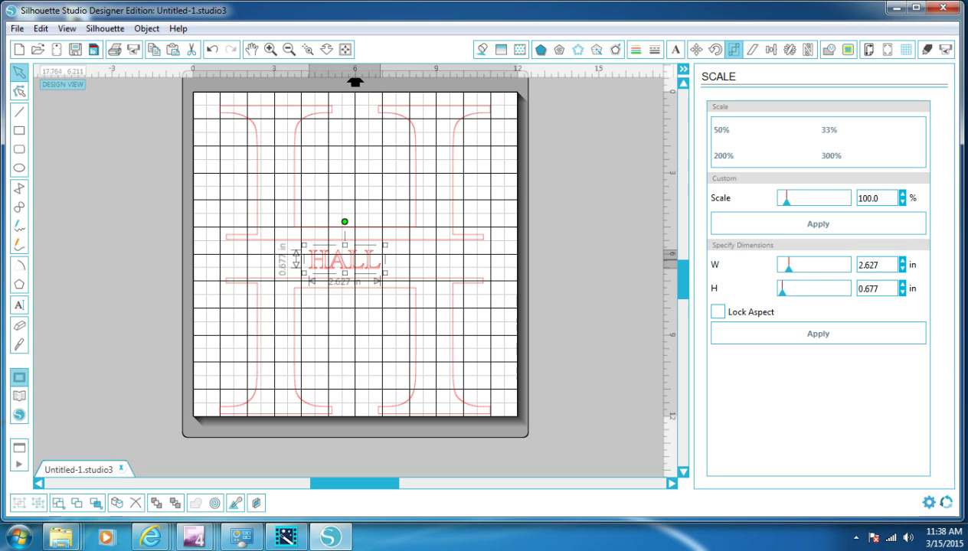
{"action": "double_click", "coordinate": [877, 264]}
{"action": "type", "text": "4."}
{"action": "key", "text": "Return"}
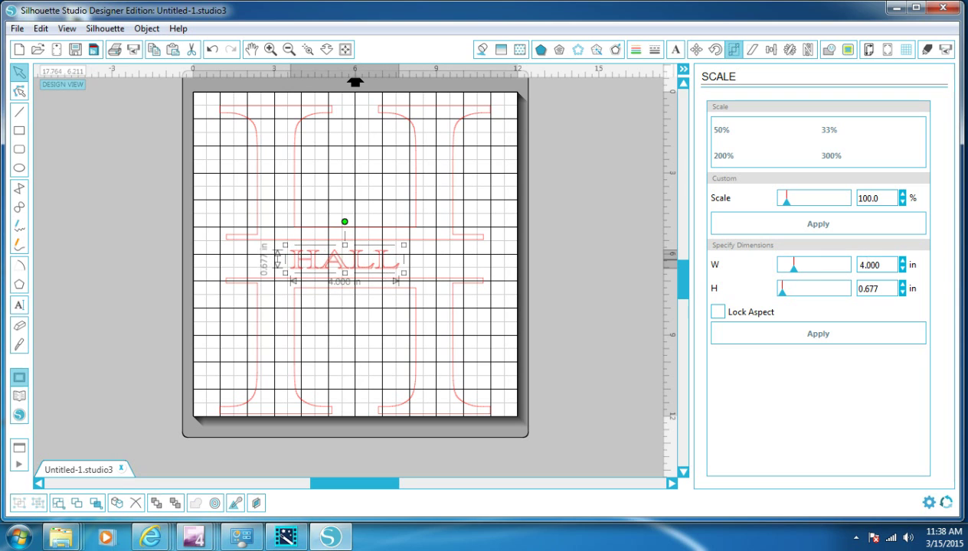
- Set the HALL text's height to 1.5 in
{"action": "left_click", "coordinate": [878, 288]}
{"action": "key", "text": "shift+Home"}
{"action": "type", "text": "1.5"}
{"action": "key", "text": "Return"}
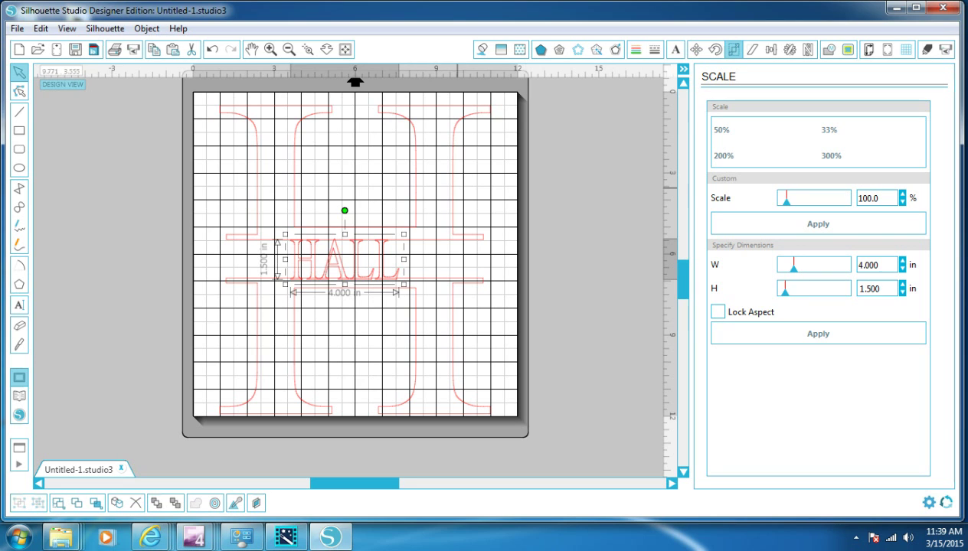
- Move the upper half of the H down about 0.2 in and set the HALL text's height to 1 in
{"action": "left_click_drag", "start_coordinate": [412, 172], "coordinate": [410, 177]}
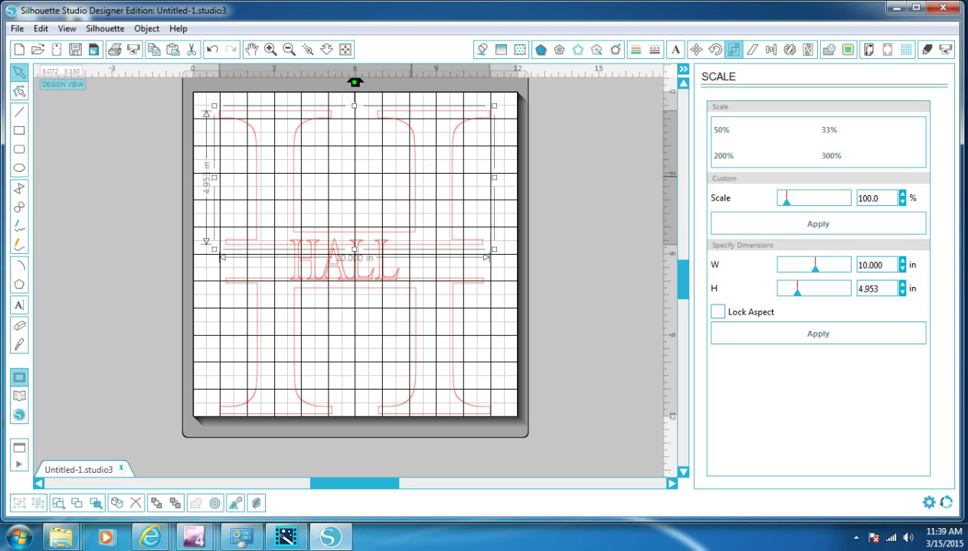
{"action": "left_click", "coordinate": [356, 259]}
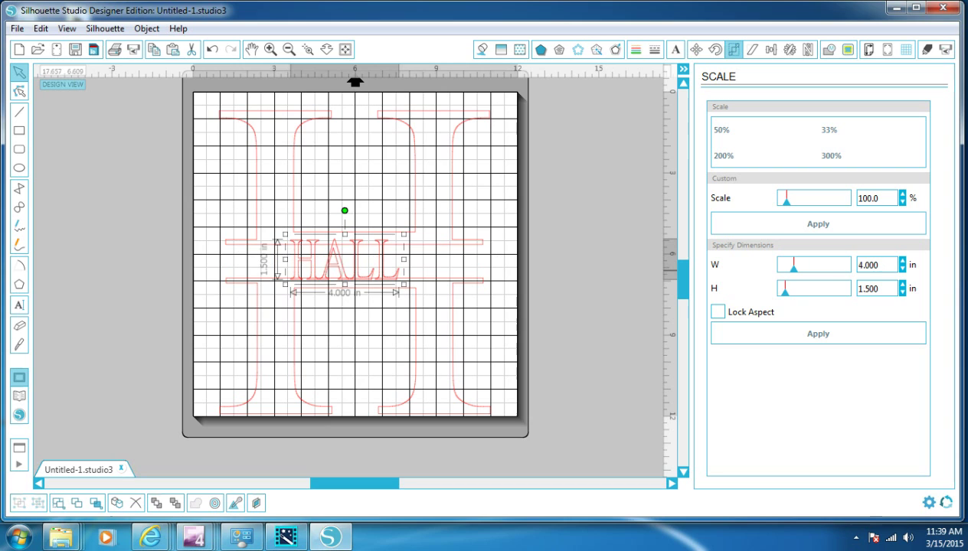
{"action": "double_click", "coordinate": [869, 288]}
{"action": "type", "text": "1."}
{"action": "key", "text": "Return"}
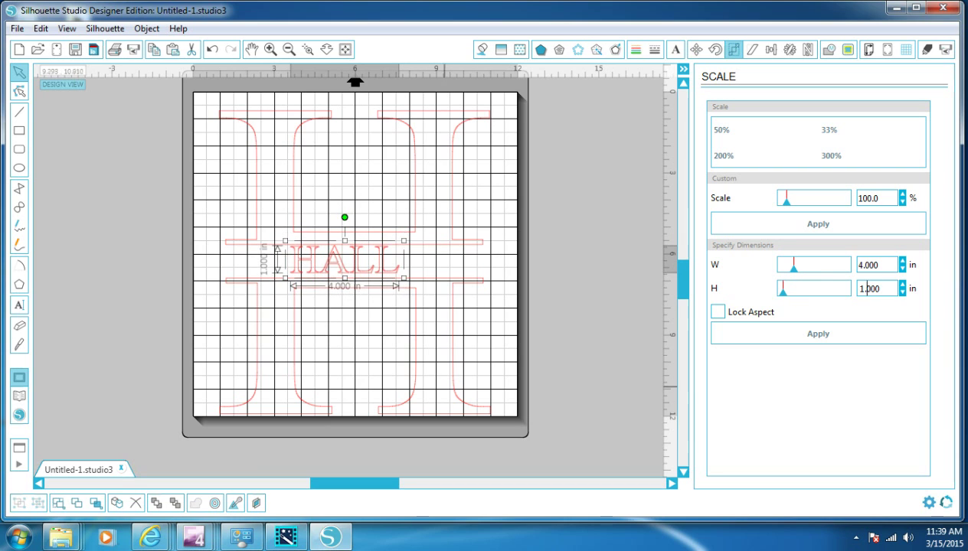
{"action": "left_click", "coordinate": [336, 322]}
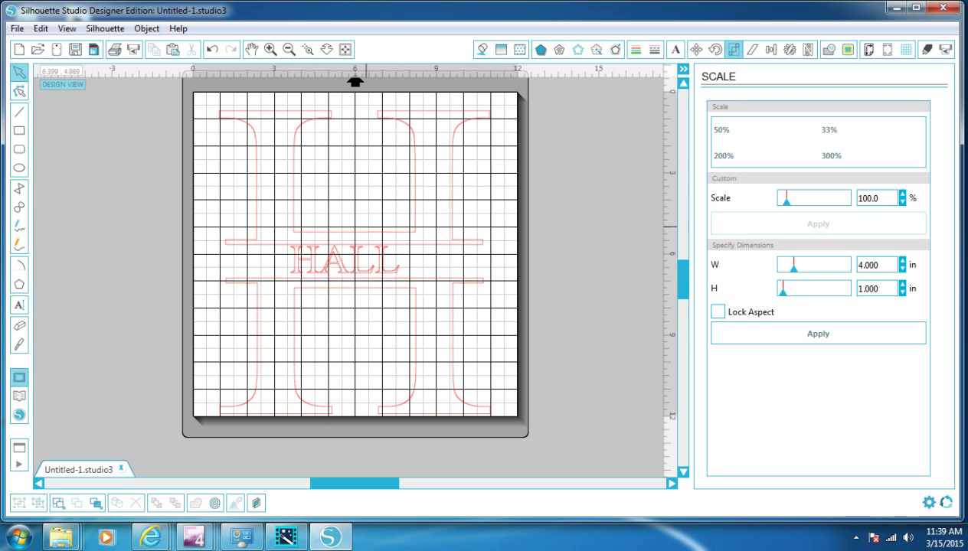
- Nudge the upper half of the H slightly right so it lines up with the lower half
{"action": "left_click", "coordinate": [366, 231]}
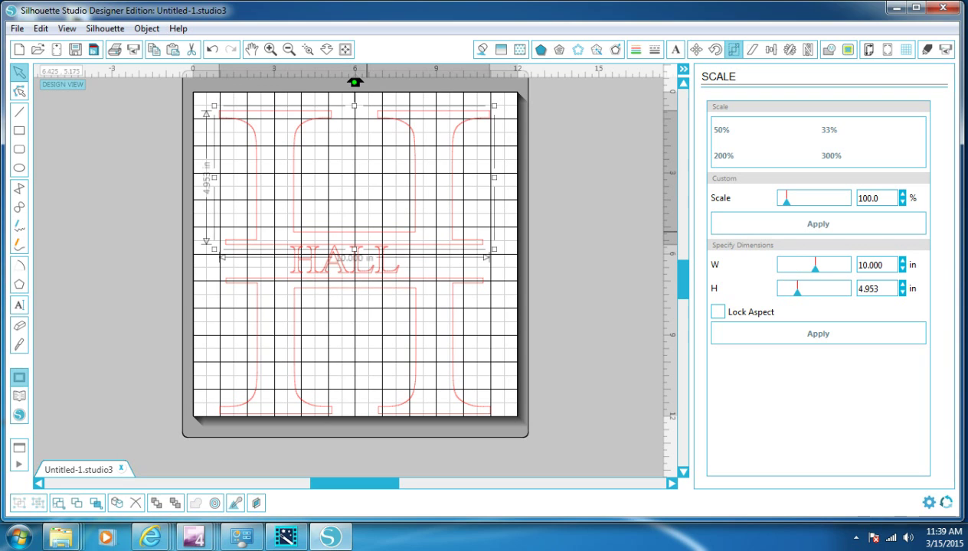
{"action": "left_click_drag", "start_coordinate": [367, 232], "coordinate": [367, 232]}
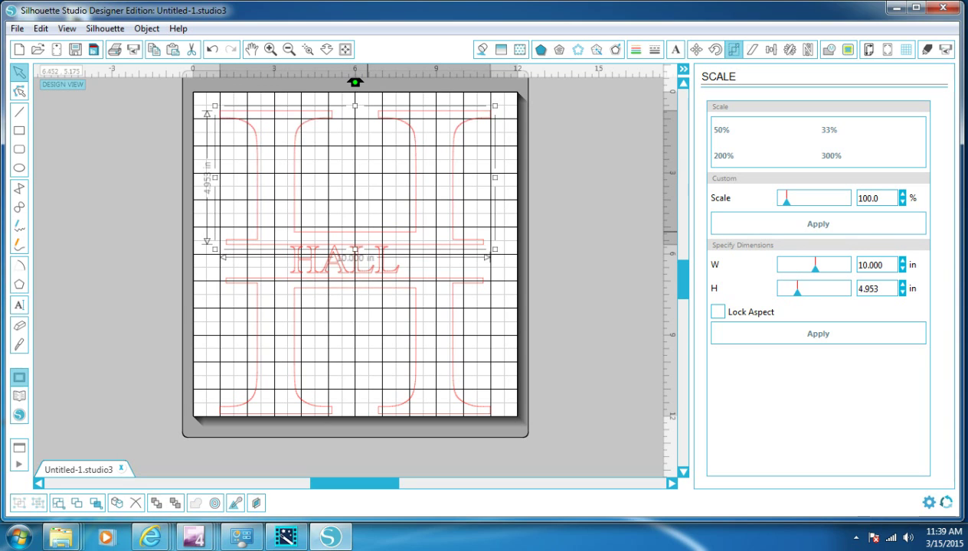
{"action": "left_click", "coordinate": [355, 284]}
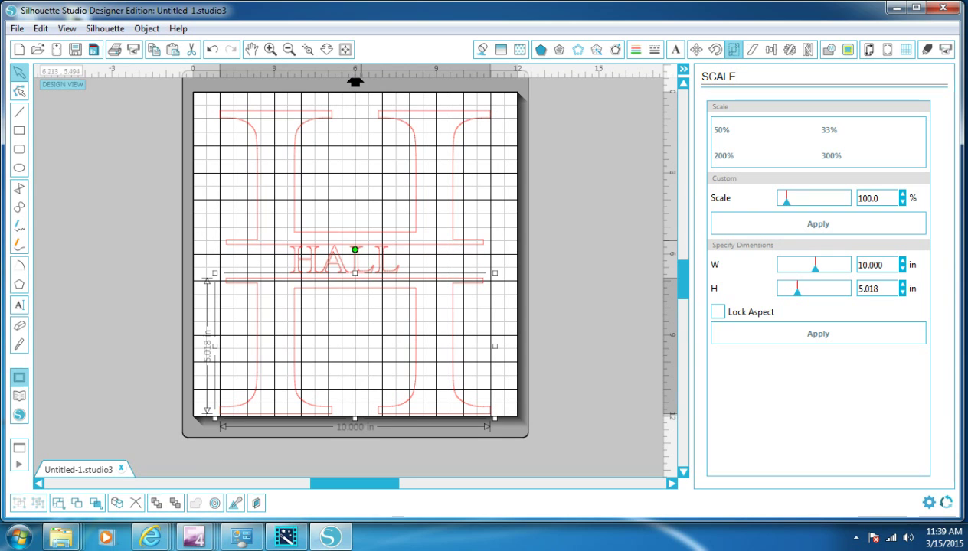
{"action": "left_click", "coordinate": [357, 239]}
- Centre the HALL text on the 6 in grid line and between the two bars
{"action": "left_click", "coordinate": [358, 261]}
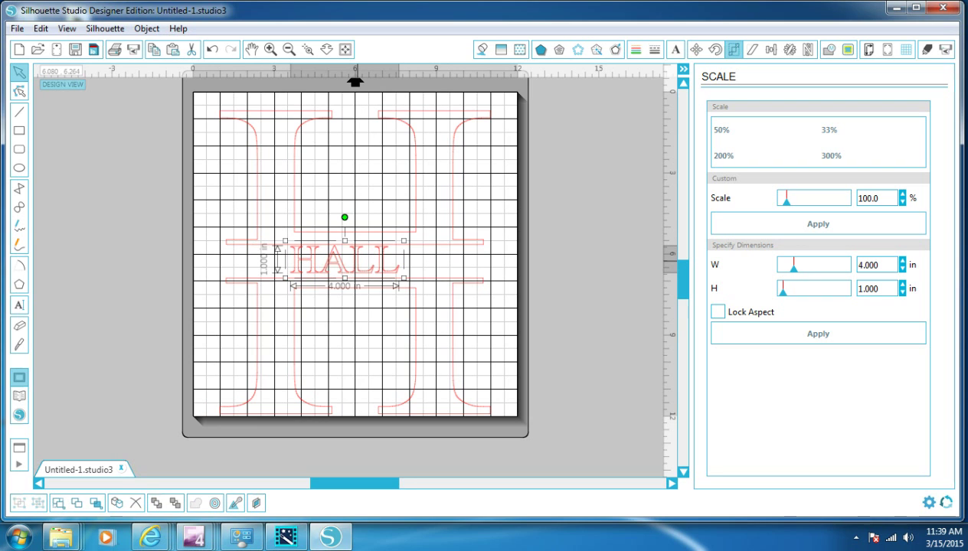
{"action": "left_click_drag", "start_coordinate": [357, 260], "coordinate": [365, 263]}
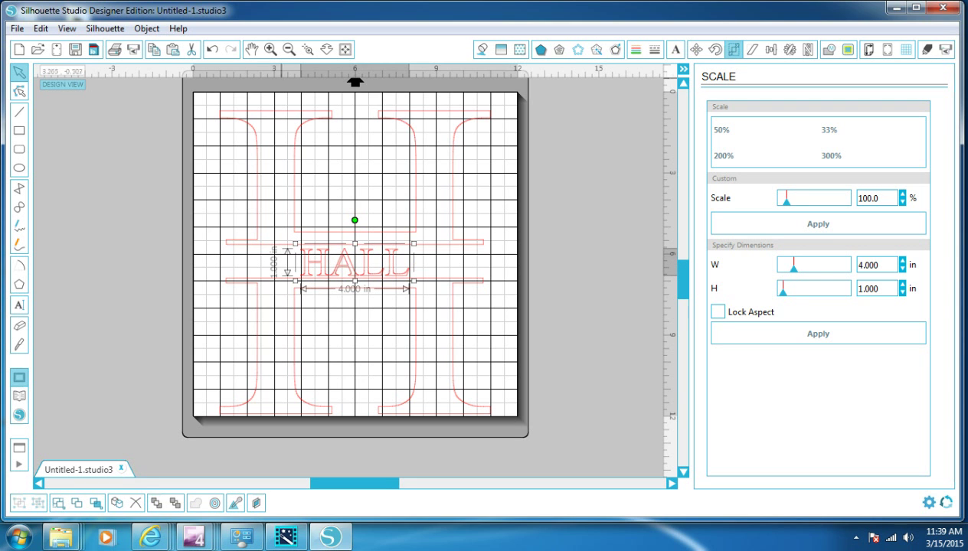
{"action": "left_click", "coordinate": [270, 49]}
{"action": "left_click", "coordinate": [271, 49]}
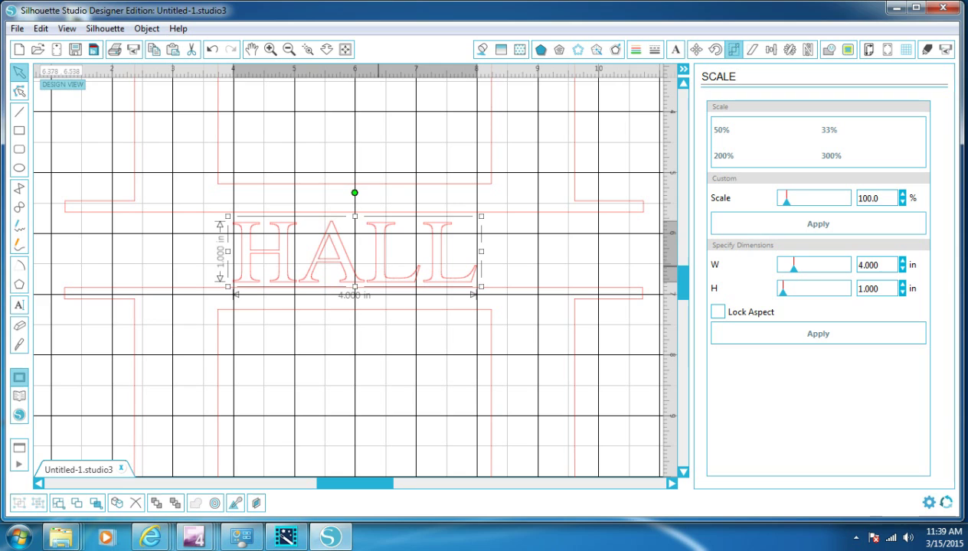
{"action": "left_click", "coordinate": [340, 191]}
- Fill the upper and lower halves of the H with solid black
{"action": "left_click", "coordinate": [288, 49]}
{"action": "left_click", "coordinate": [289, 49]}
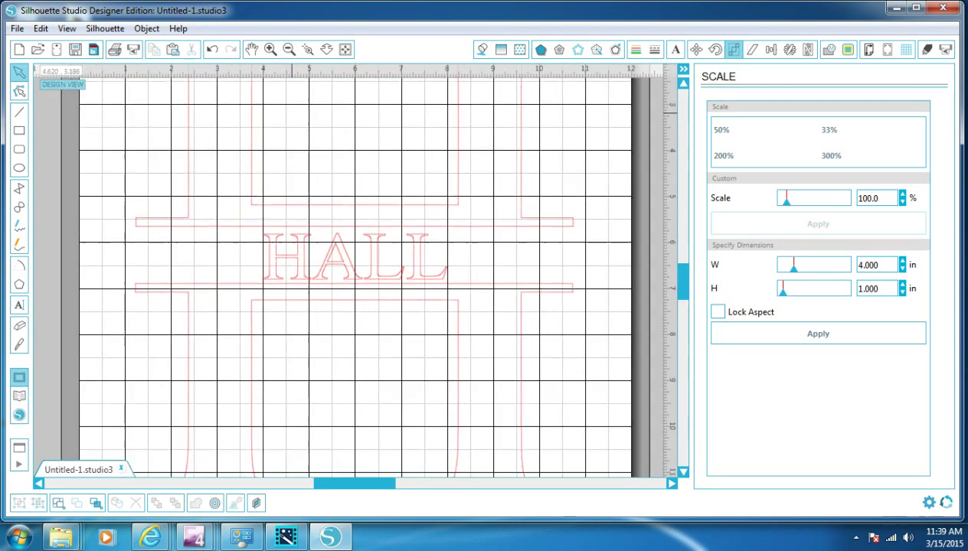
{"action": "left_click", "coordinate": [288, 49]}
{"action": "left_click", "coordinate": [289, 49]}
{"action": "left_click", "coordinate": [288, 49]}
{"action": "left_click", "coordinate": [289, 49]}
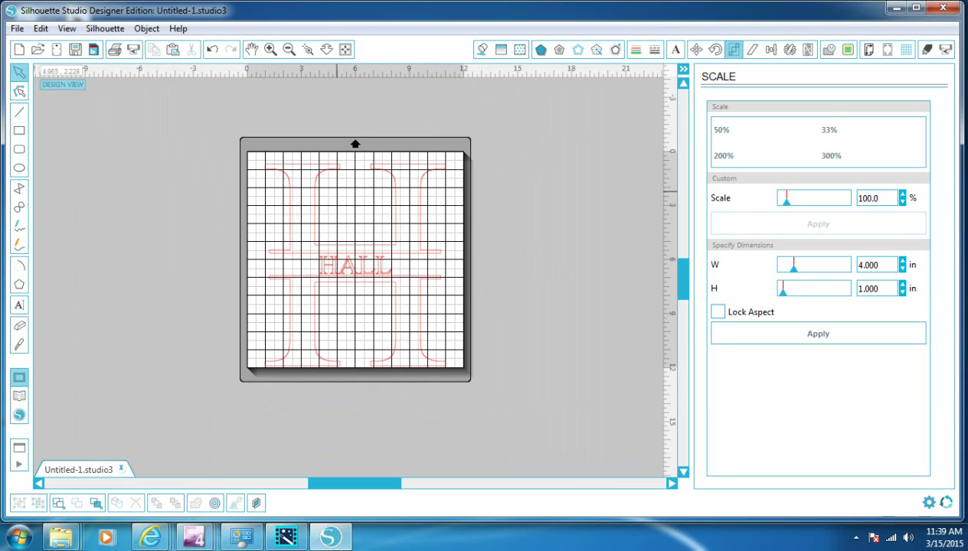
{"action": "left_click", "coordinate": [310, 174]}
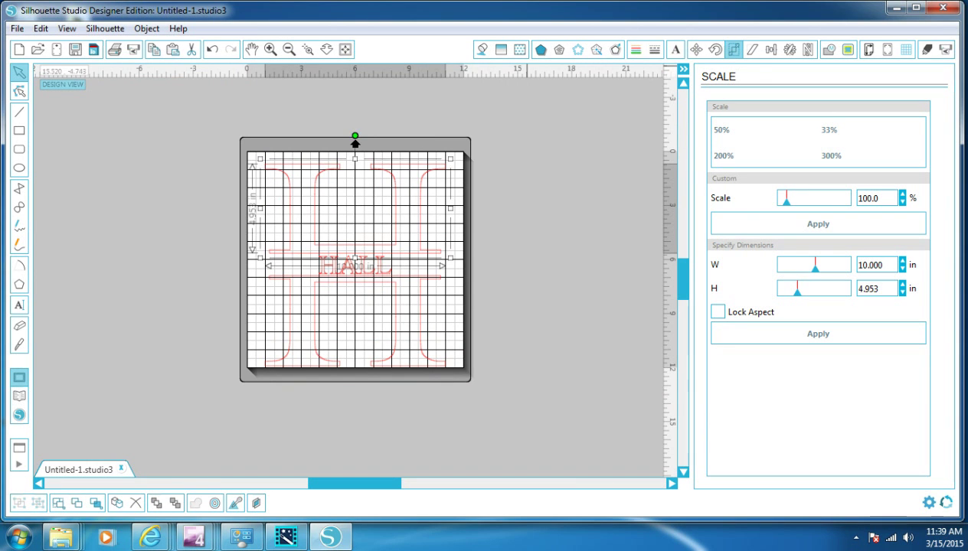
{"action": "left_click", "coordinate": [482, 49]}
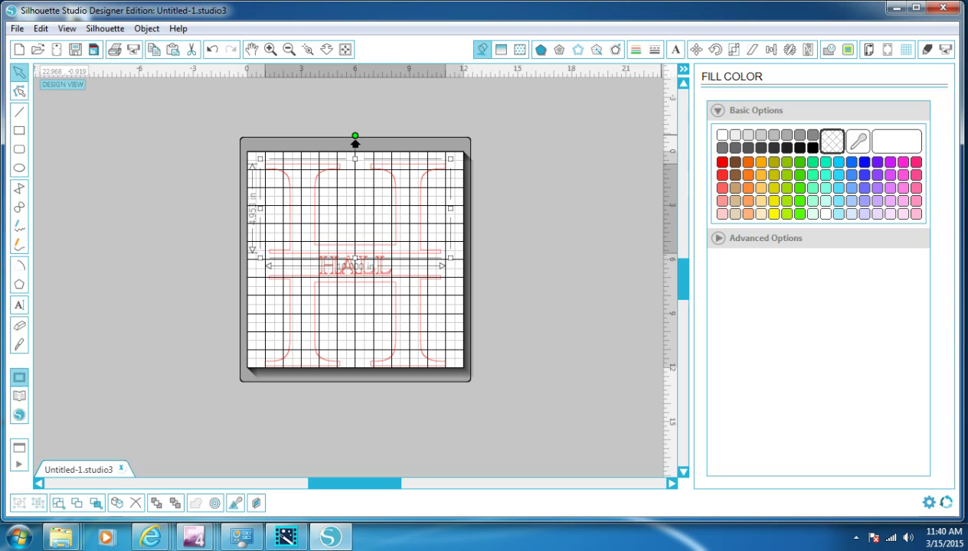
{"action": "left_click", "coordinate": [812, 148]}
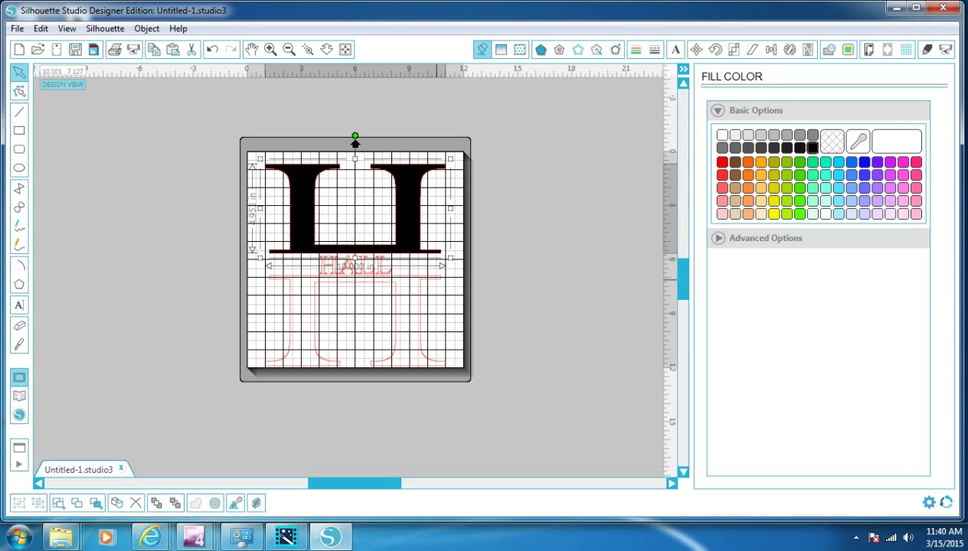
{"action": "left_click", "coordinate": [405, 299]}
{"action": "left_click", "coordinate": [416, 305]}
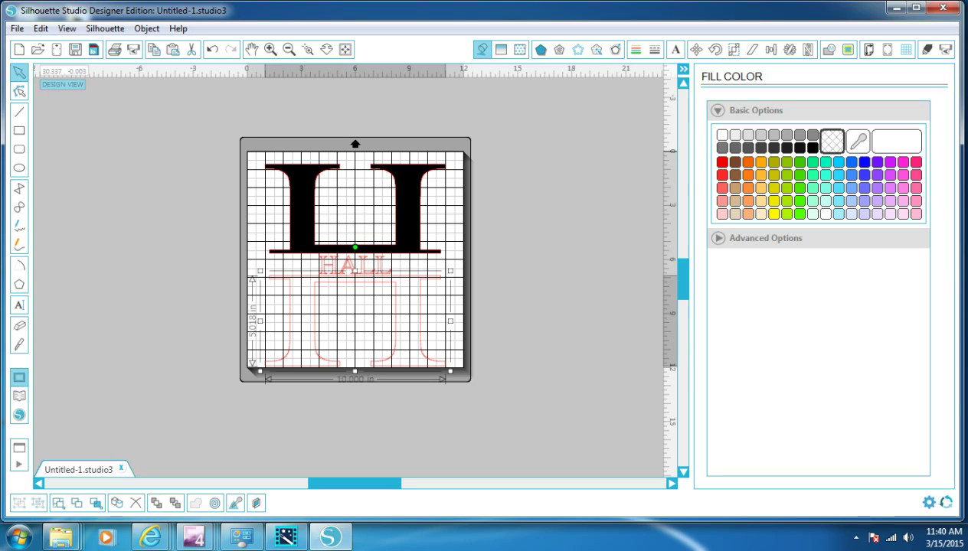
{"action": "left_click", "coordinate": [812, 148]}
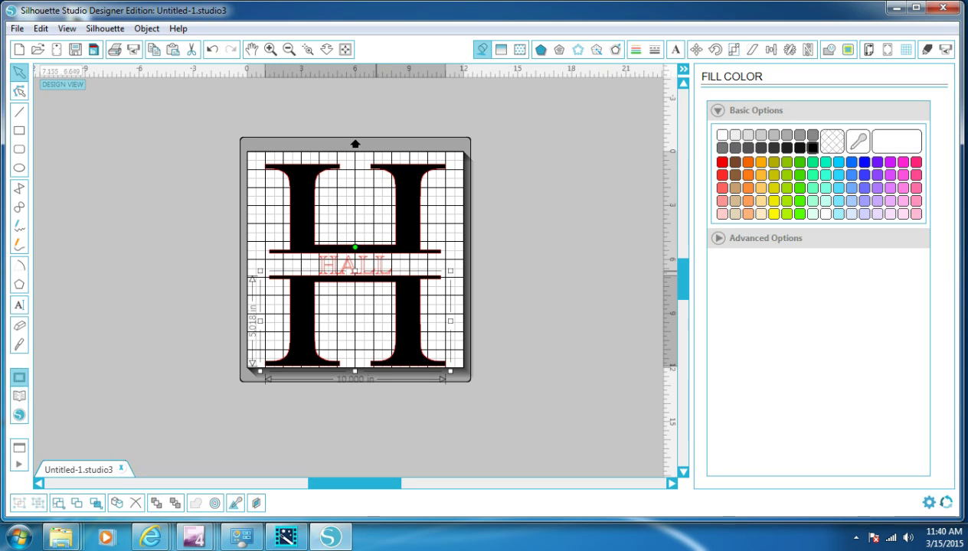
- Fill the HALL text with solid black
{"action": "left_click", "coordinate": [376, 271]}
{"action": "left_click", "coordinate": [813, 148]}
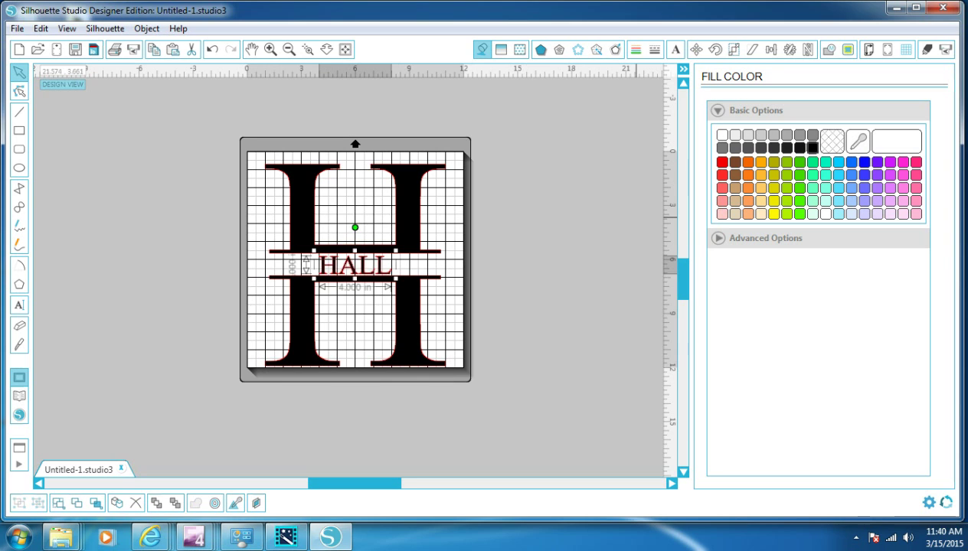
{"action": "left_click", "coordinate": [509, 223]}
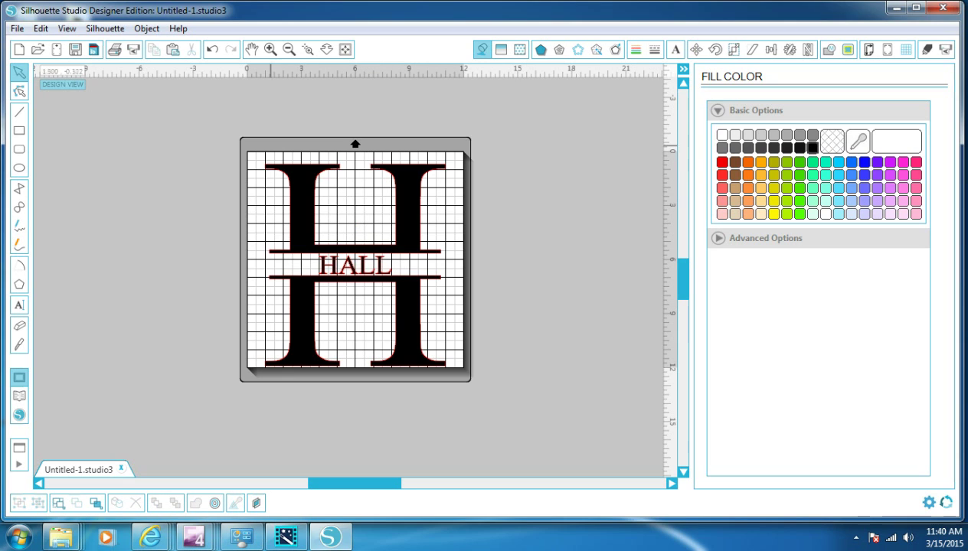
- Group both halves of the H and the HALL text into one object
{"action": "left_click_drag", "start_coordinate": [236, 134], "coordinate": [520, 368]}
{"action": "left_click_drag", "start_coordinate": [234, 127], "coordinate": [480, 207]}
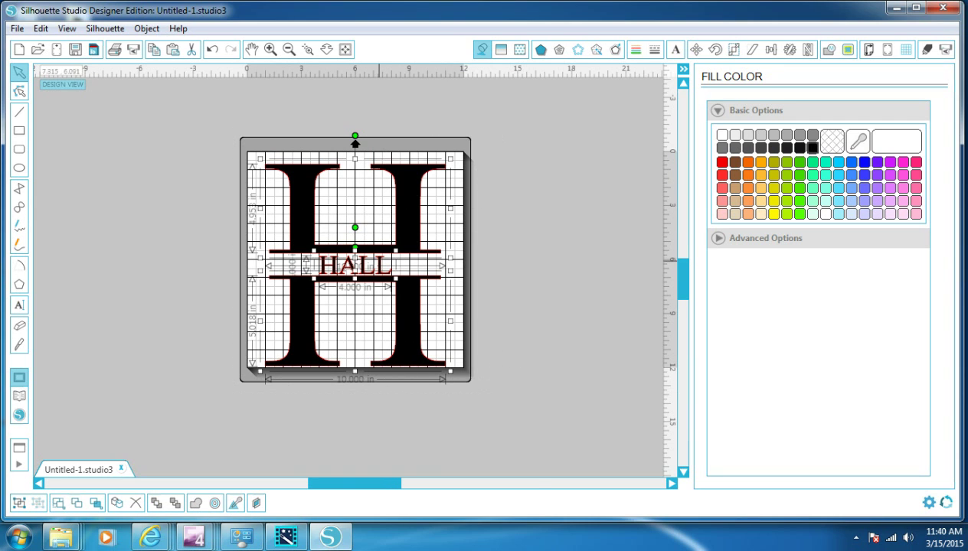
{"action": "right_click", "coordinate": [380, 154]}
{"action": "left_click", "coordinate": [417, 391]}
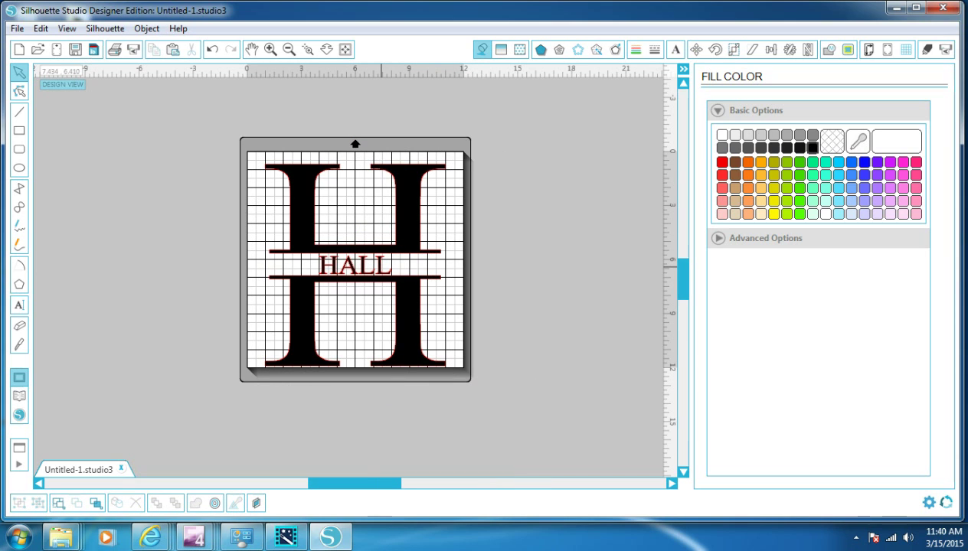
- Scale the grouped H design to 9 in wide by 9 in high with the aspect ratio unlocked
{"action": "left_click", "coordinate": [317, 249]}
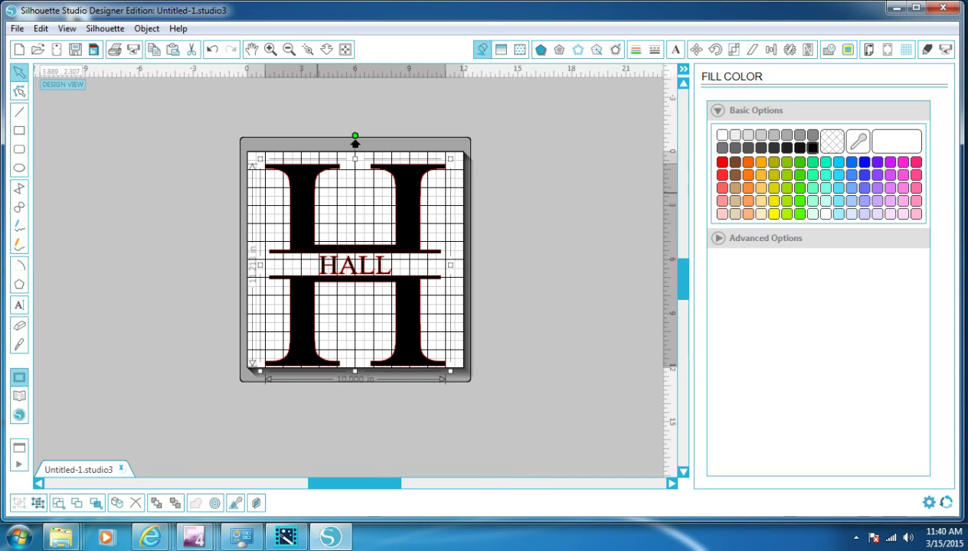
{"action": "left_click", "coordinate": [733, 49]}
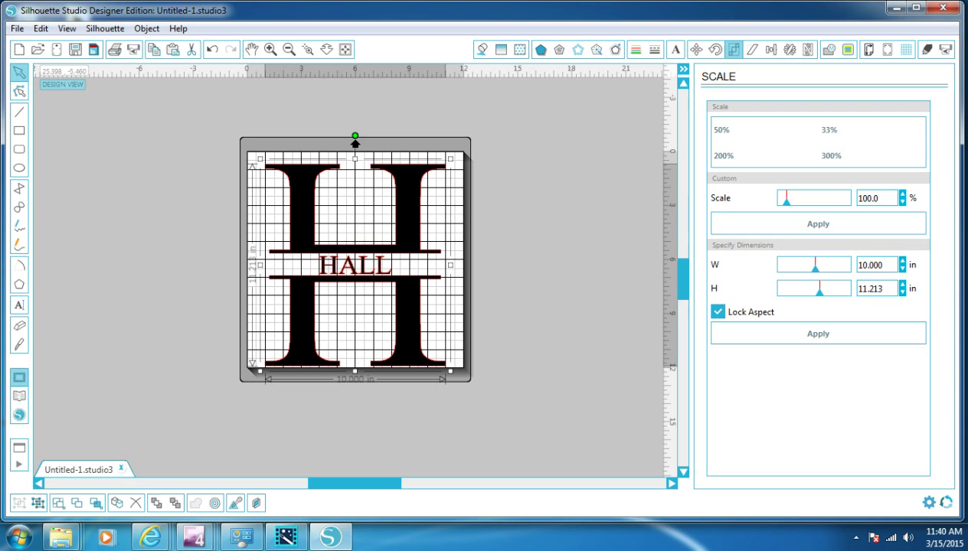
{"action": "left_click", "coordinate": [717, 312]}
{"action": "left_click", "coordinate": [872, 265]}
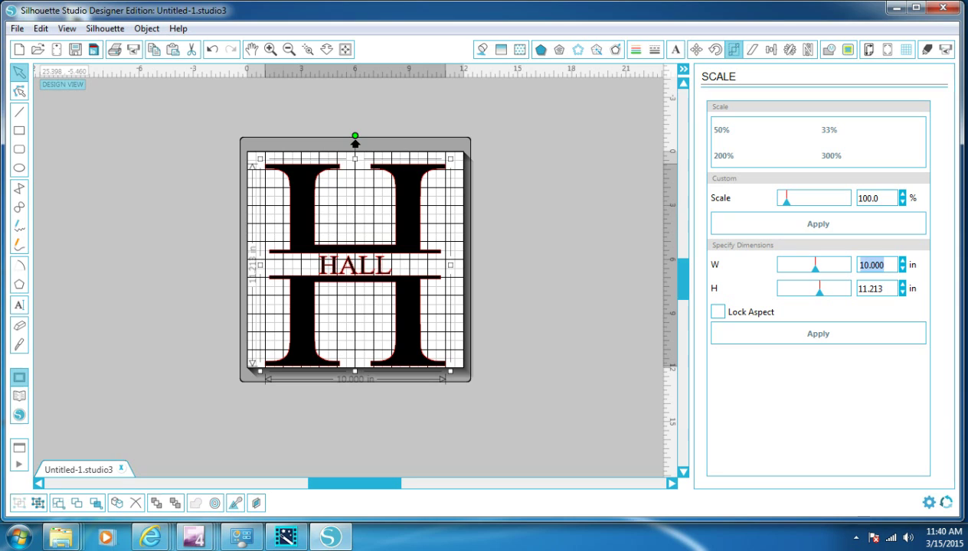
{"action": "type", "text": "9."}
{"action": "key", "text": "Tab"}
{"action": "type", "text": "9"}
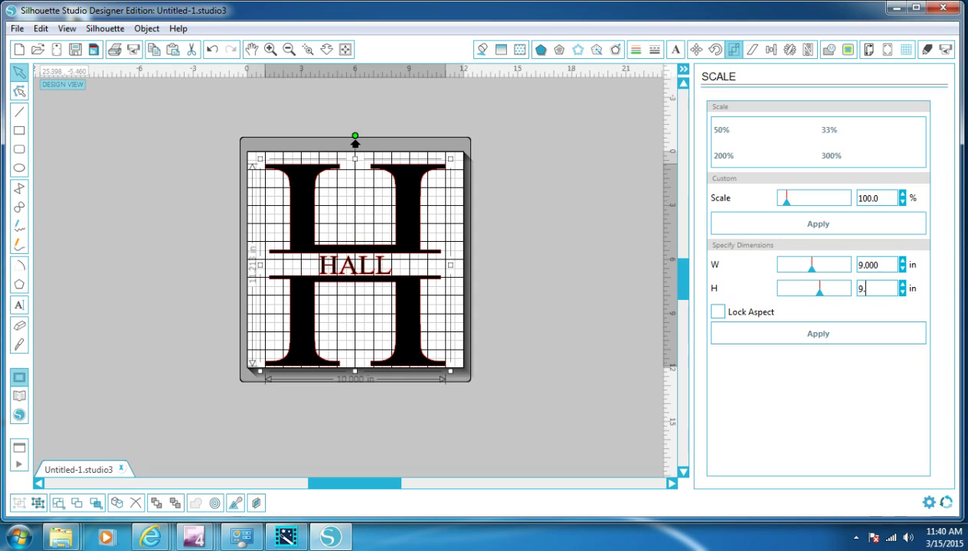
{"action": "key", "text": "Return"}
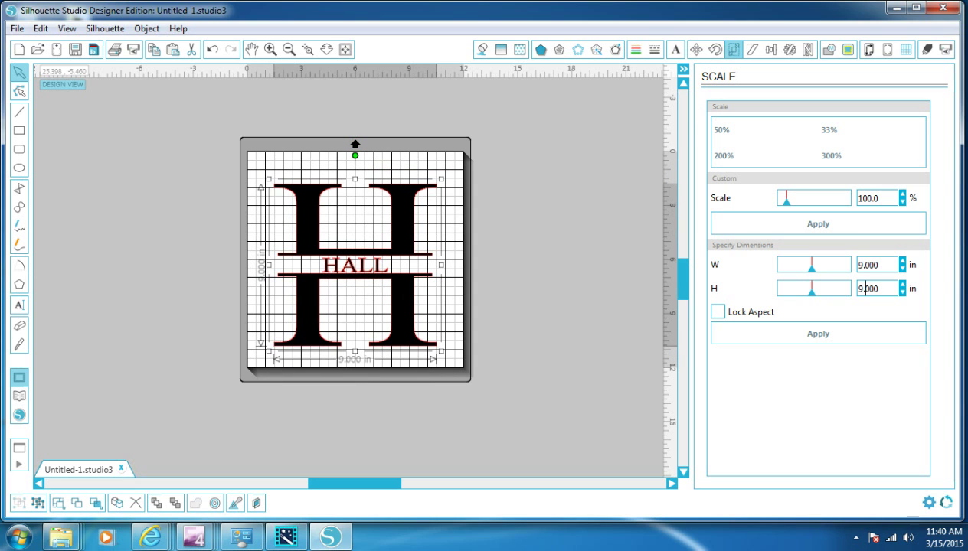
{"action": "left_click", "coordinate": [536, 189]}
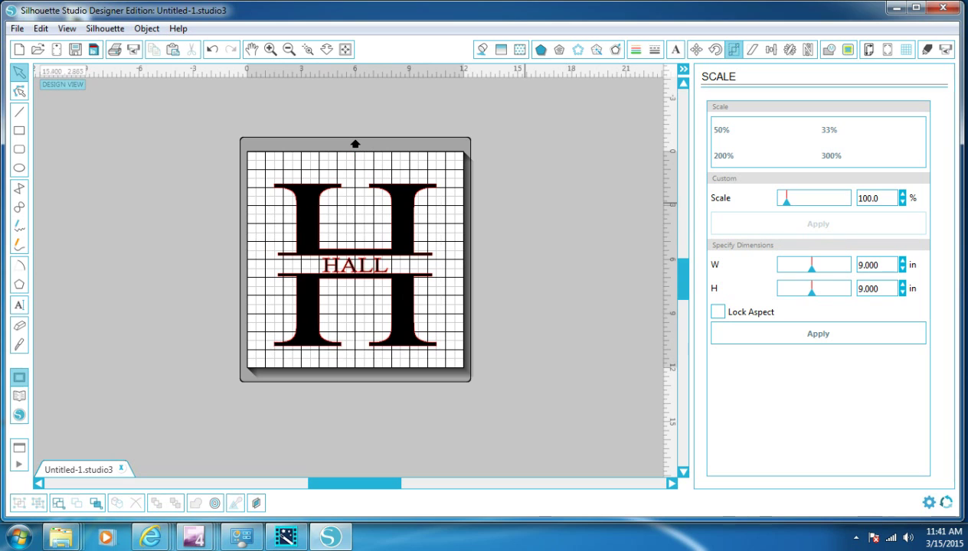